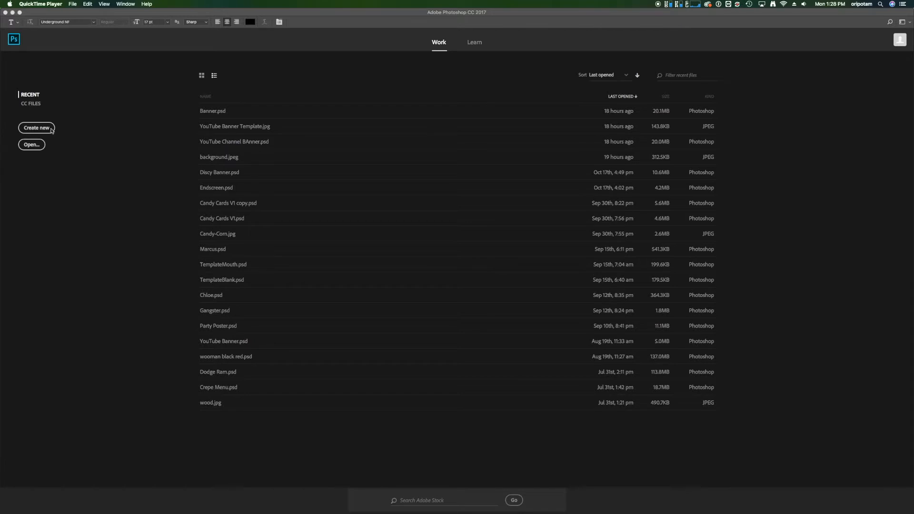
# Create a new document 2560 pixels wide and 1440 pixels high at 300 pixels/inch
pyautogui.click(68, 127)
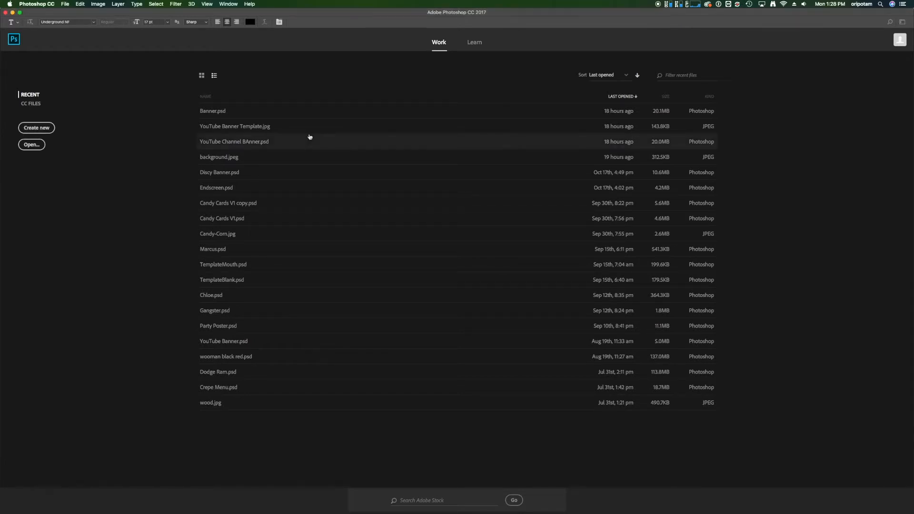
pyautogui.click(23, 130)
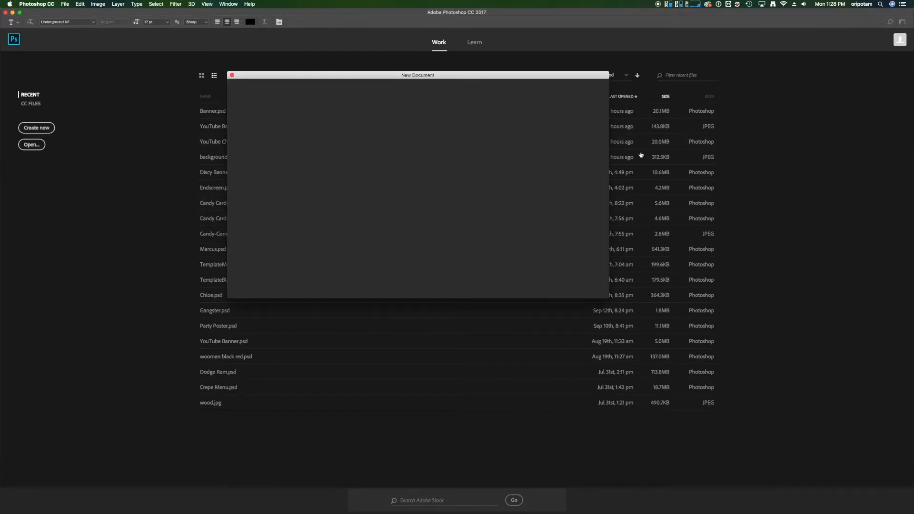
pyautogui.doubleClick(540, 121)
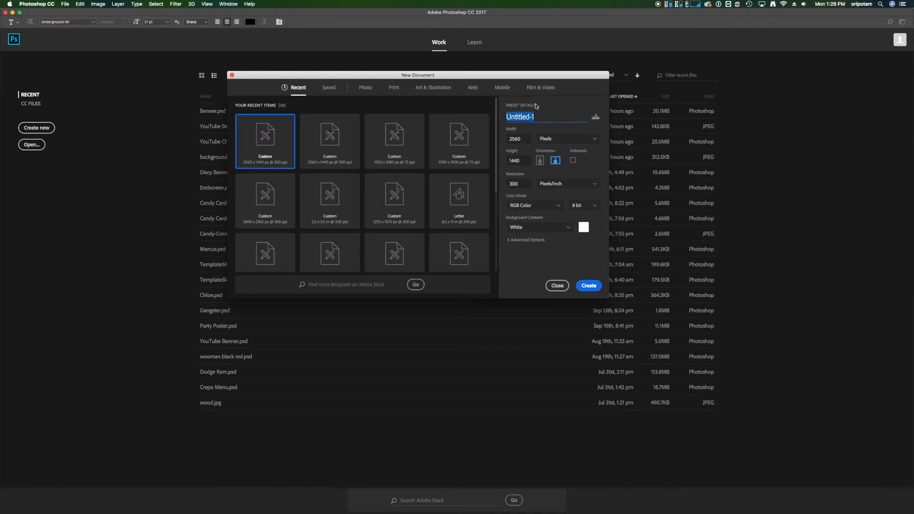
pyautogui.click(527, 140)
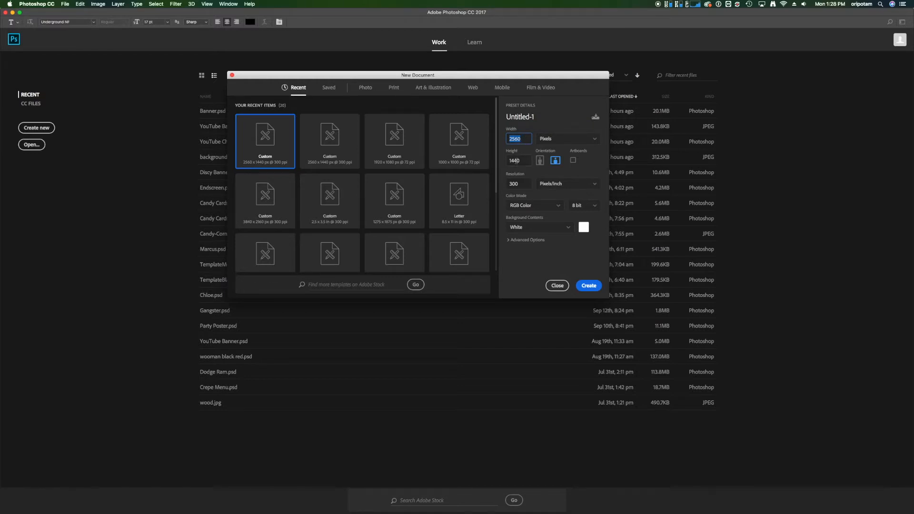
pyautogui.click(523, 180)
pyautogui.click(589, 285)
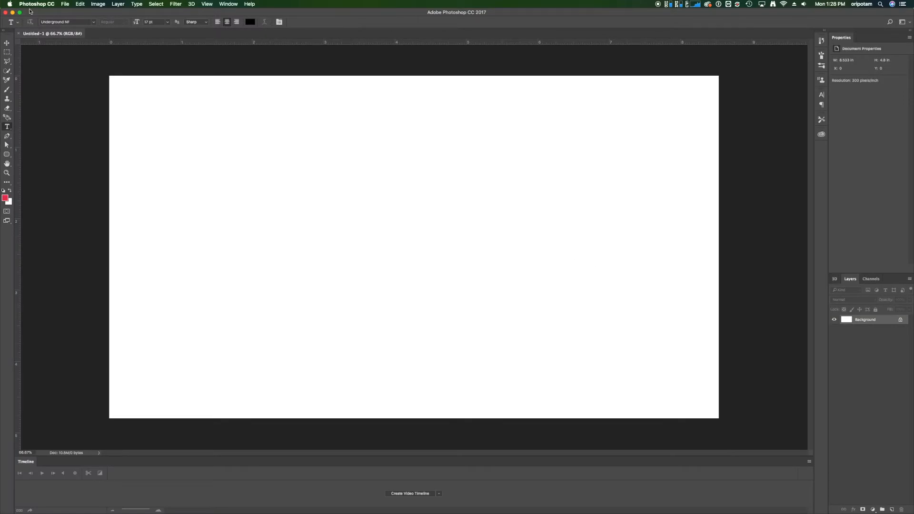
# Place YouTube Banner Template.jpg from the desktop into the document, filling the canvas
pyautogui.moveTo(335, 13); pyautogui.dragTo(396, 8)
pyautogui.moveTo(28, 127)
pyautogui.mouseDown()
pyautogui.moveTo(34, 123)
pyautogui.moveTo(26, 132)
pyautogui.mouseUp()
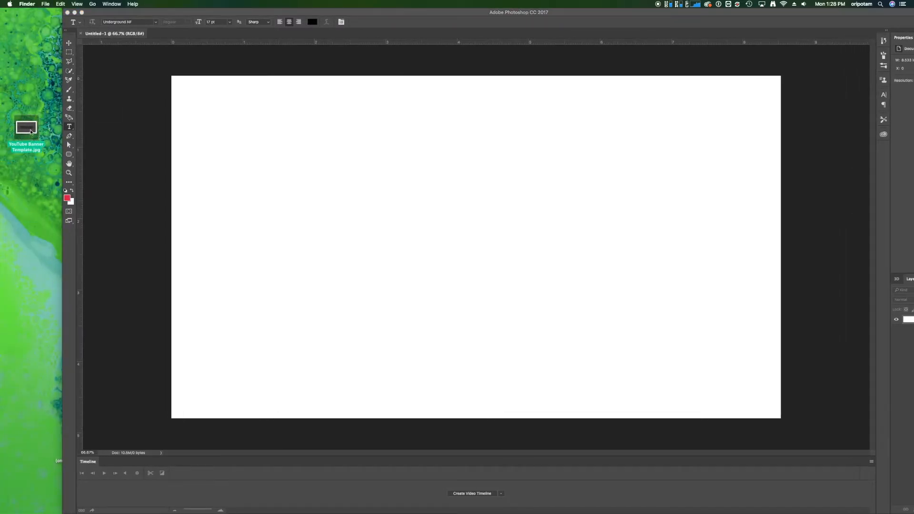
pyautogui.moveTo(31, 132); pyautogui.dragTo(350, 141)
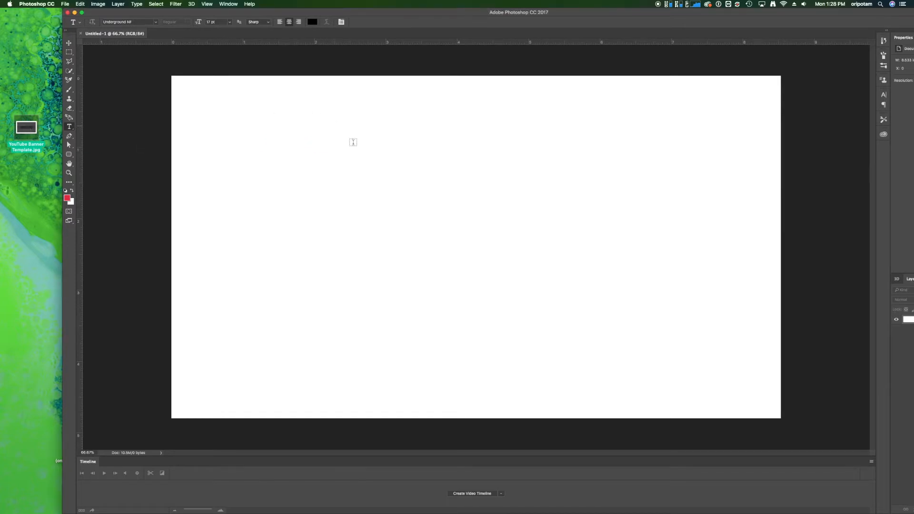
pyautogui.press('Return')
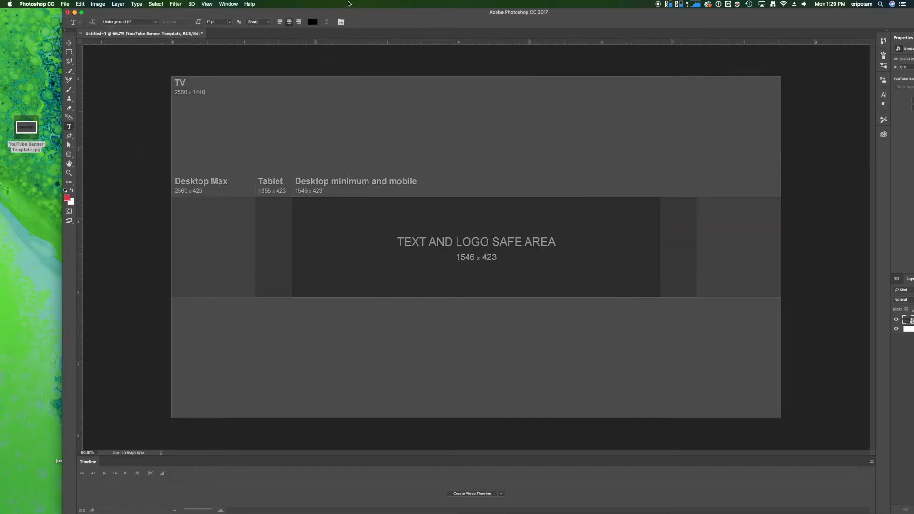
pyautogui.doubleClick(96, 14)
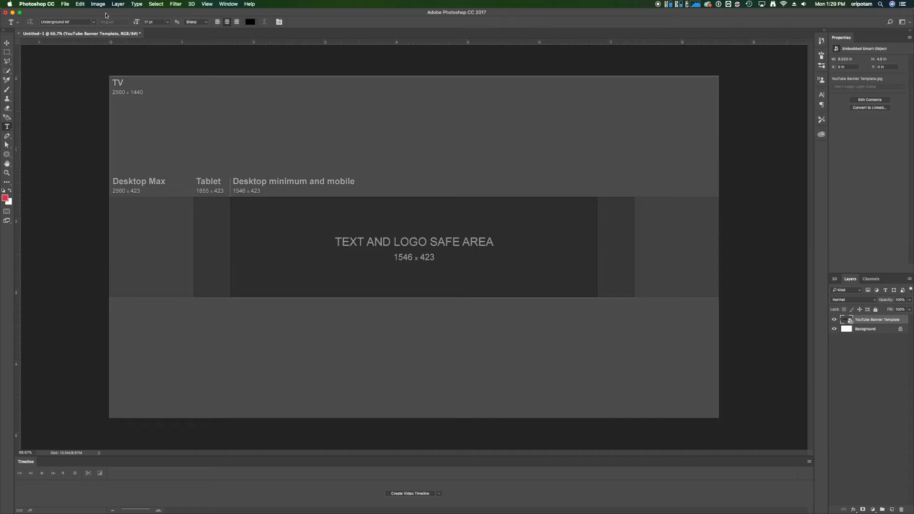
# Unlock and delete the white background layer, and add a new empty layer above the banner template
pyautogui.click(900, 330)
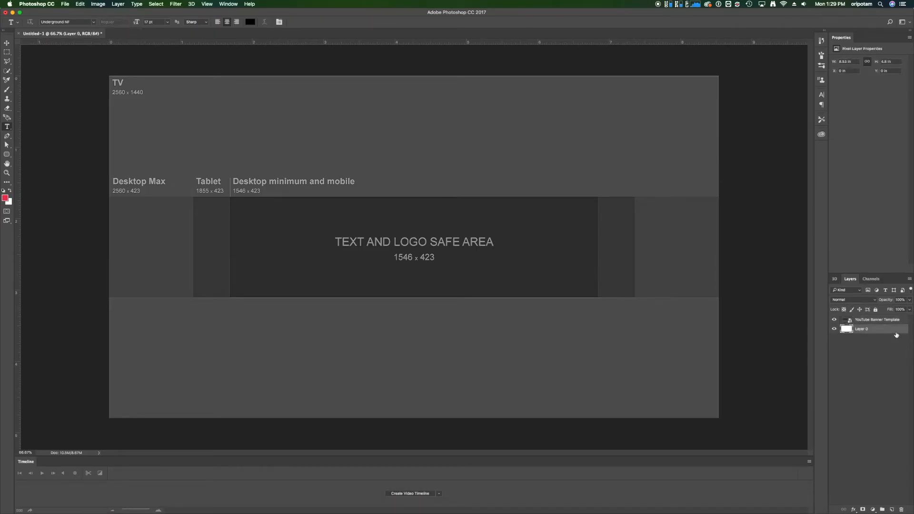
pyautogui.press('Delete')
pyautogui.click(890, 509)
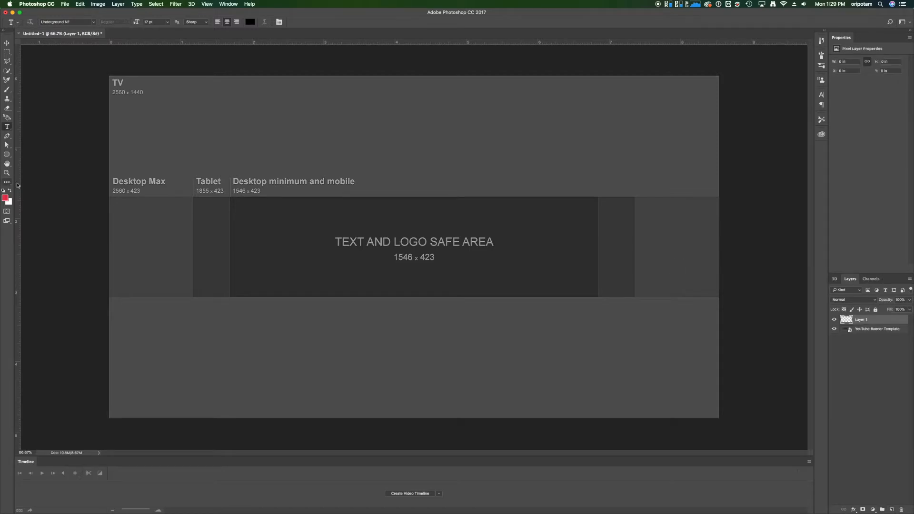
# Switch to Chrome and limit the "cool images" search to usage rights "free to use or share, even commercially"
pyautogui.moveTo(604, 513)
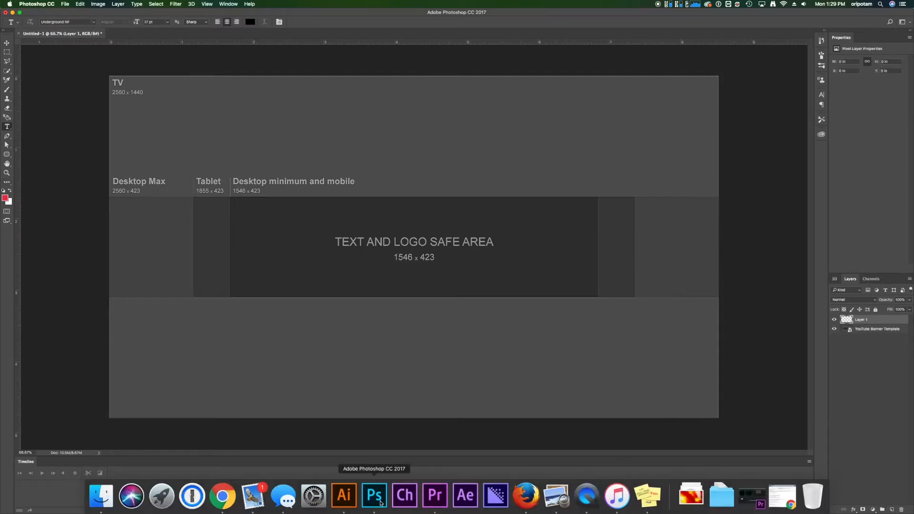
pyautogui.click(229, 494)
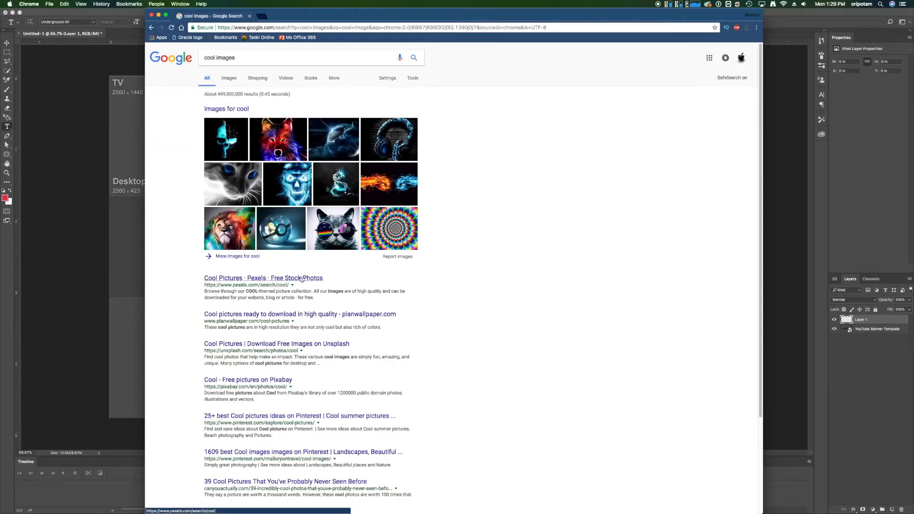
pyautogui.click(387, 78)
pyautogui.click(405, 136)
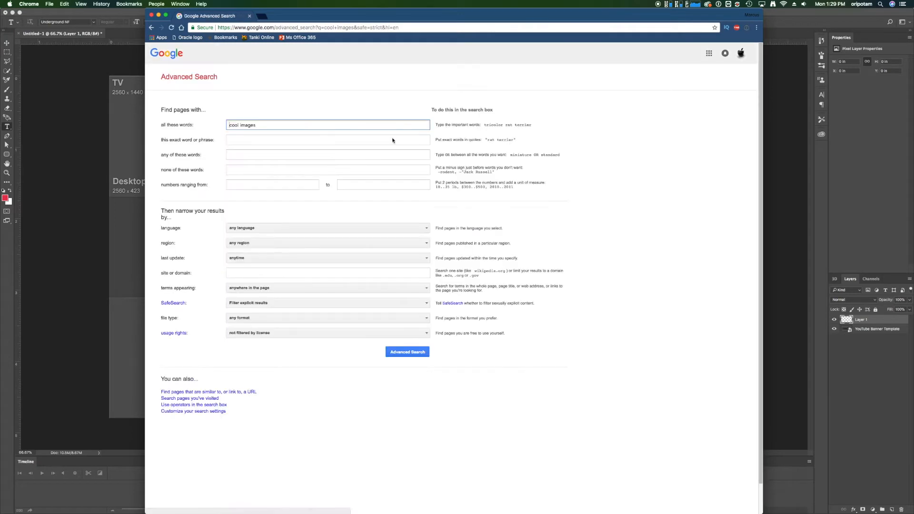
pyautogui.click(239, 335)
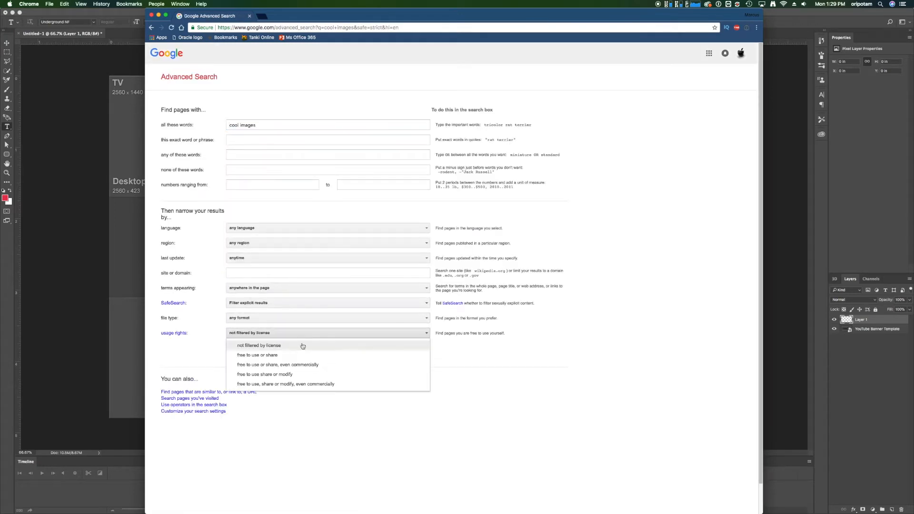
pyautogui.click(307, 366)
pyautogui.click(408, 357)
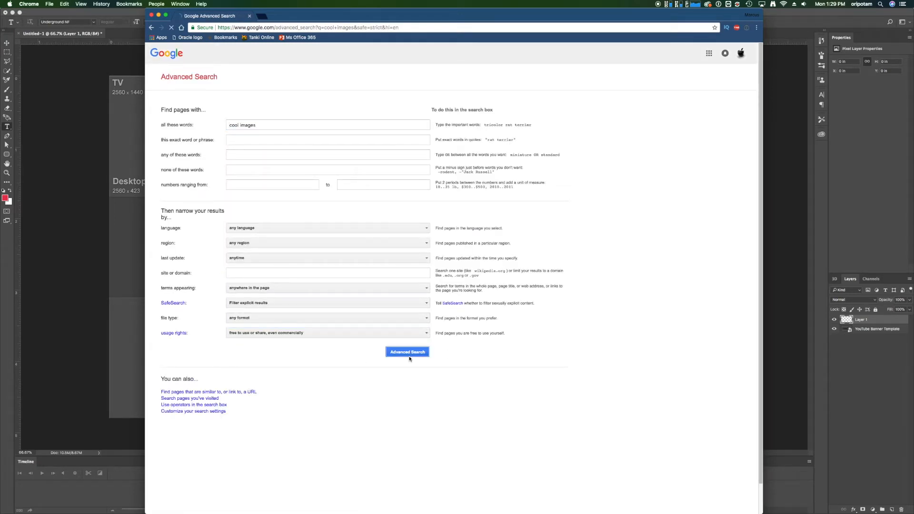
# Show the image results and restrict them to an exact size of 2560 × 1440 px
pyautogui.click(227, 80)
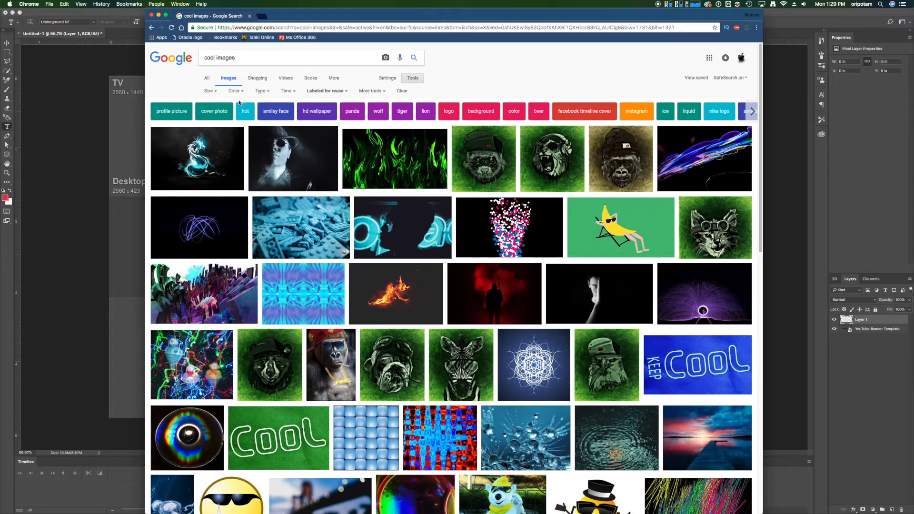
pyautogui.click(208, 91)
pyautogui.moveTo(200, 149)
pyautogui.click(204, 154)
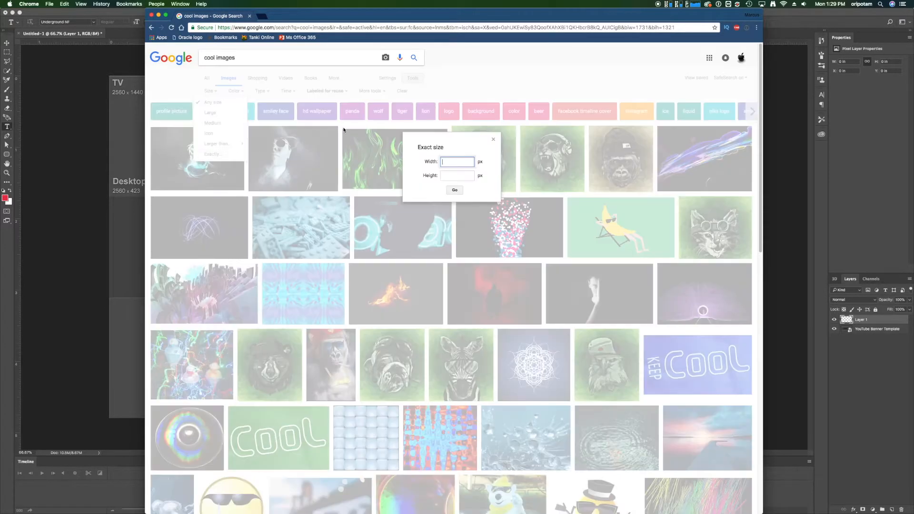
pyautogui.press('Tab')
pyautogui.click(454, 190)
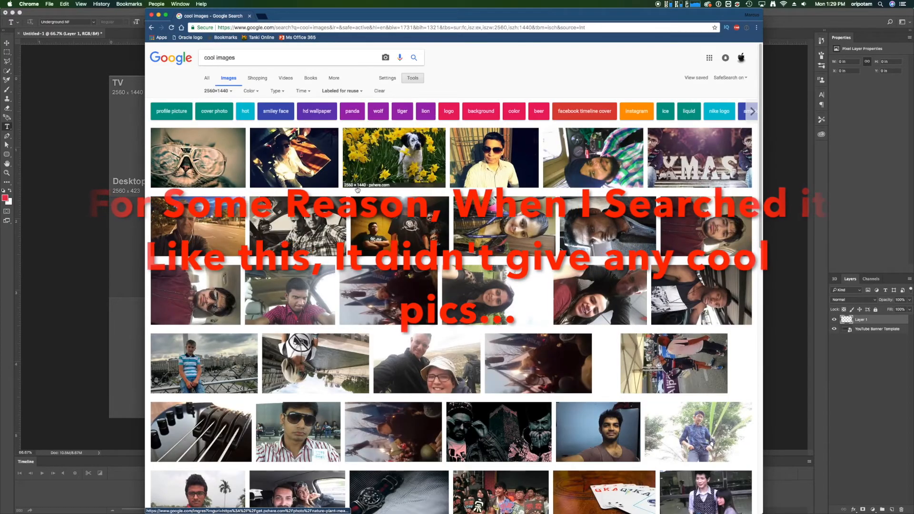
# Browse the image results and narrow them to the "hd wallpaper" suggestion
pyautogui.scroll(-6, 514, 357)
pyautogui.scroll(-2, 513, 357)
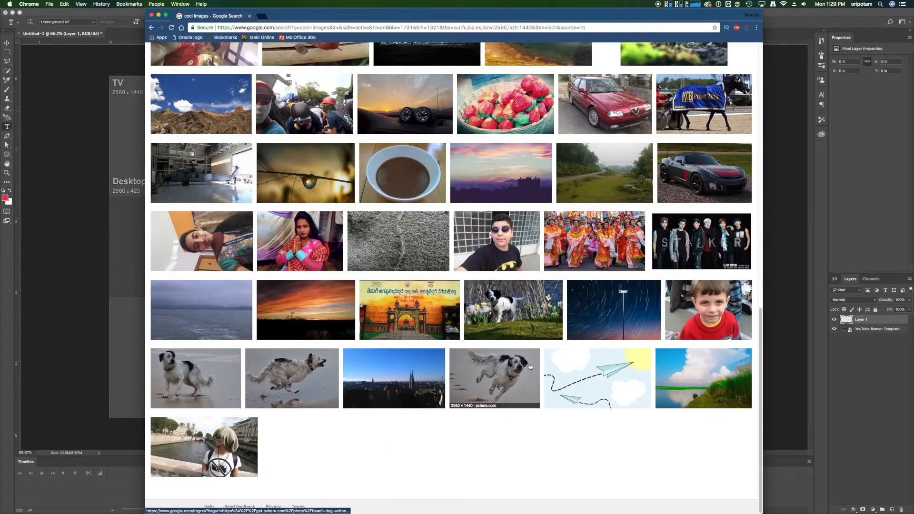
pyautogui.scroll(10, 529, 369)
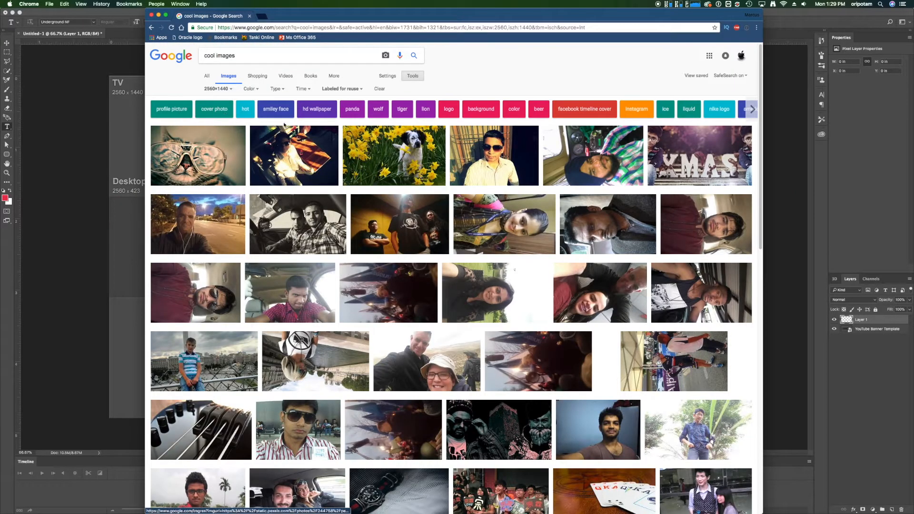
pyautogui.click(300, 114)
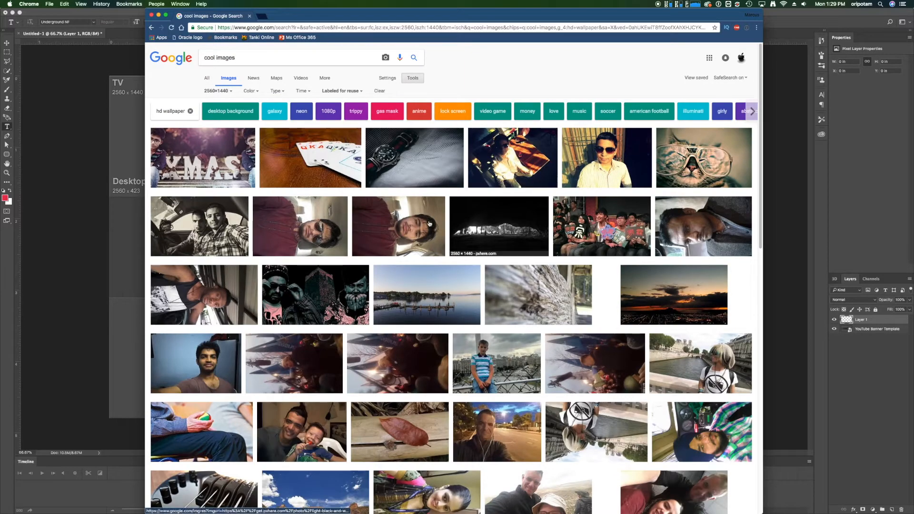
pyautogui.scroll(-7, 298, 116)
pyautogui.scroll(7, 241, 58)
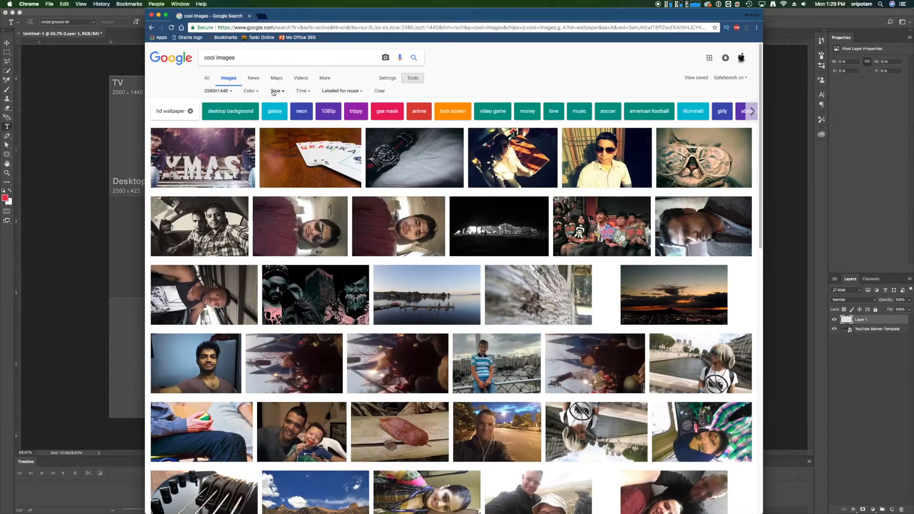
# Remove the "Labeled for reuse" filter from the wallpaper results and look through the images for a background
pyautogui.click(341, 90)
pyautogui.click(344, 102)
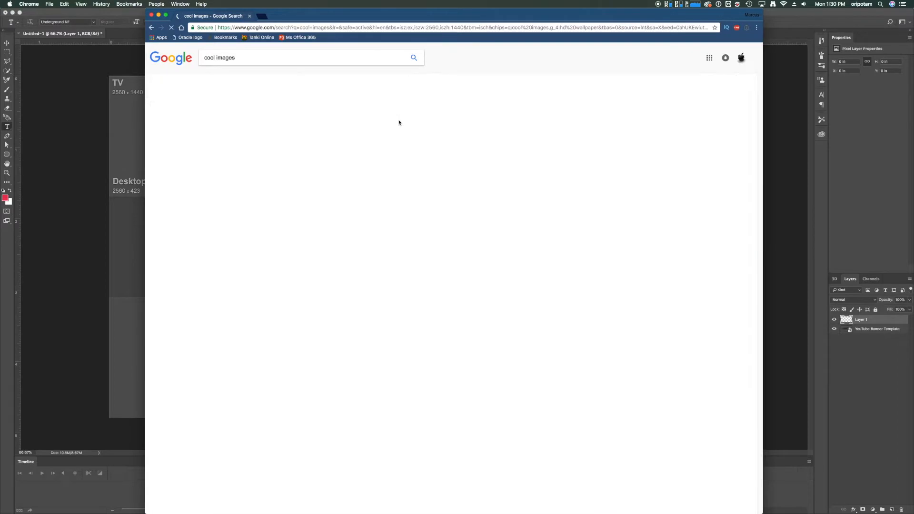
pyautogui.scroll(-10, 398, 123)
pyautogui.scroll(-10, 504, 291)
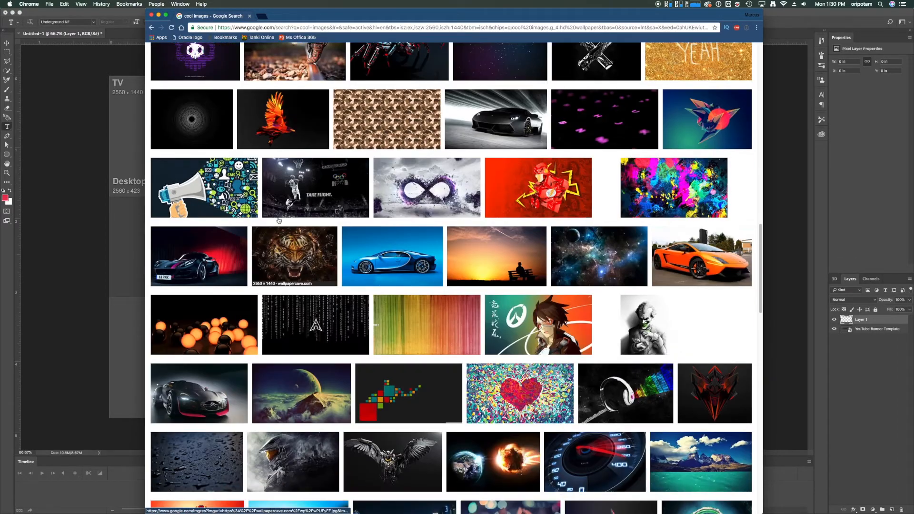
pyautogui.scroll(8, 504, 291)
pyautogui.scroll(-10, 504, 291)
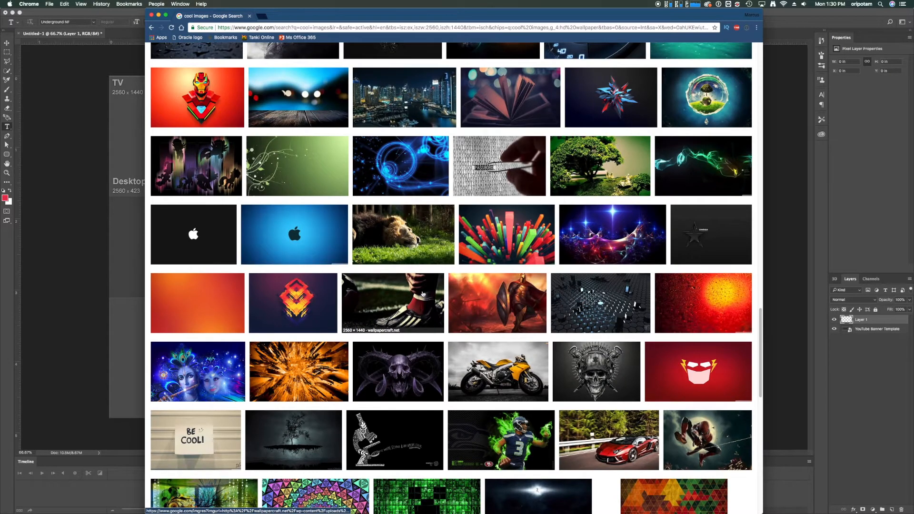
# Return to Photoshop and place background.jpeg from the Downloads folder over the whole banner canvas
pyautogui.click(78, 221)
pyautogui.moveTo(742, 513)
pyautogui.click(691, 496)
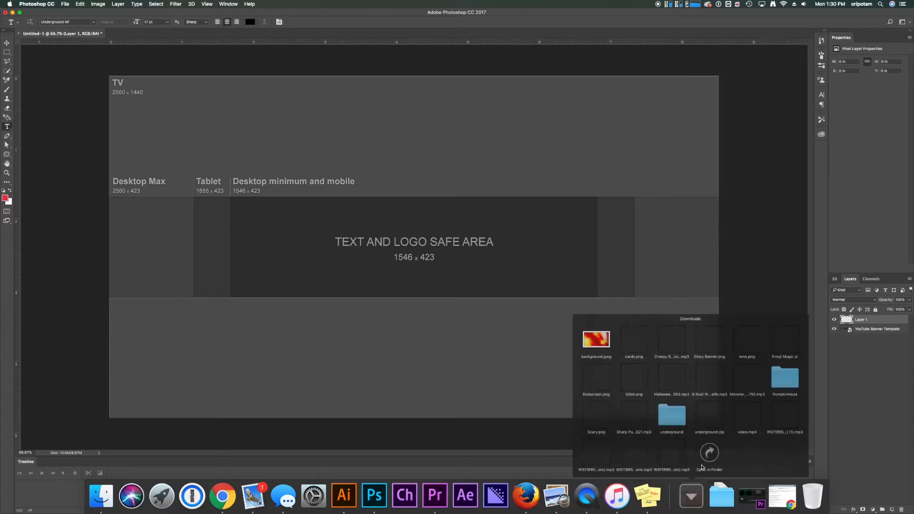
pyautogui.moveTo(575, 311); pyautogui.dragTo(381, 239)
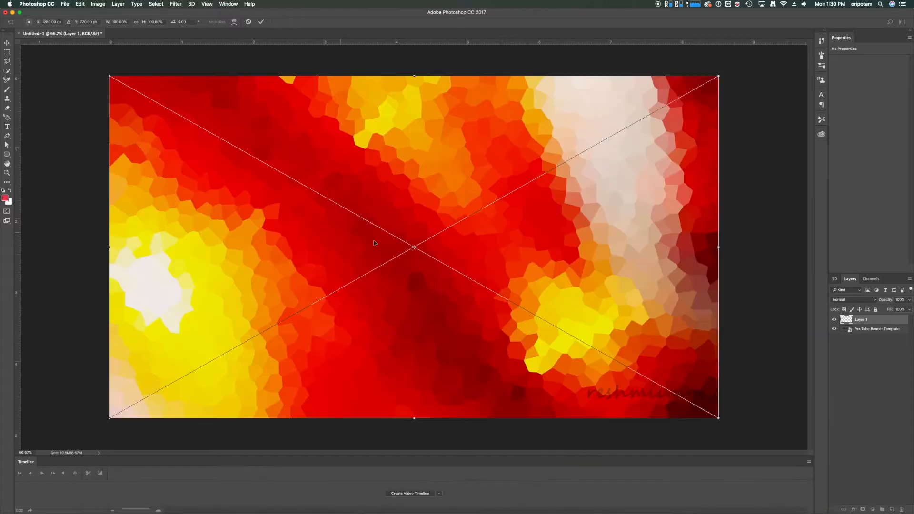
pyautogui.press('Return')
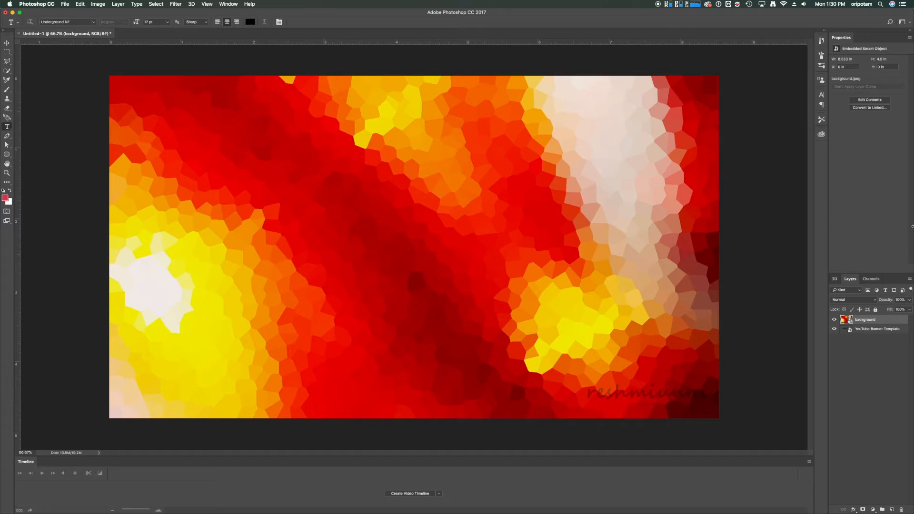
# Lower the background image layer's opacity to 30% and start a text layer inside the text and logo safe area
pyautogui.moveTo(884, 304); pyautogui.dragTo(853, 307)
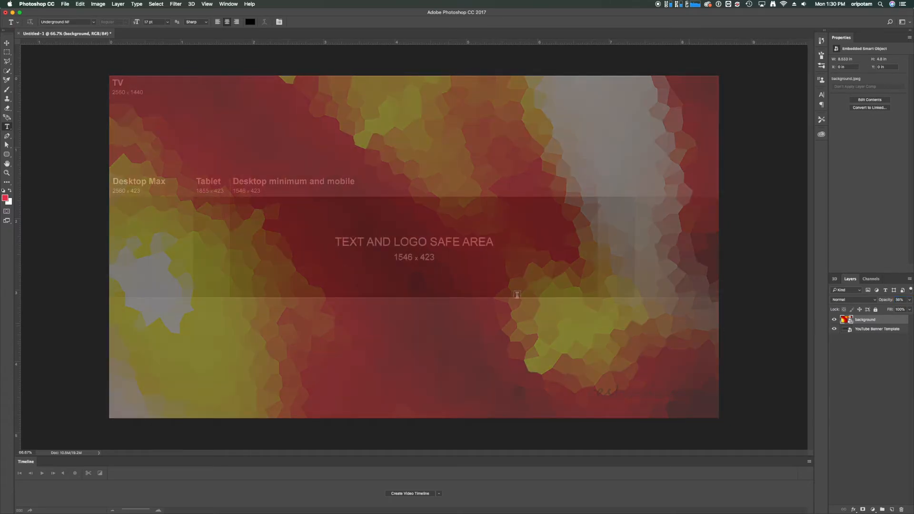
pyautogui.moveTo(886, 304); pyautogui.dragTo(883, 303)
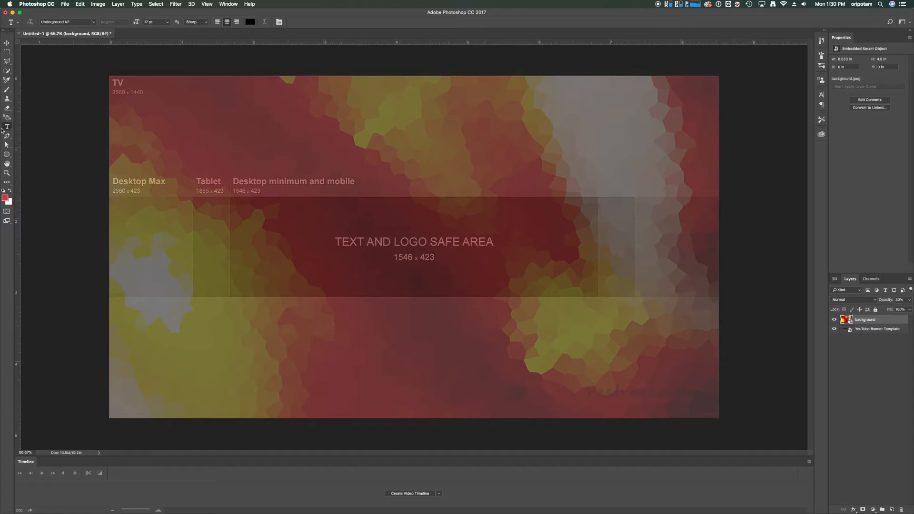
pyautogui.click(368, 220)
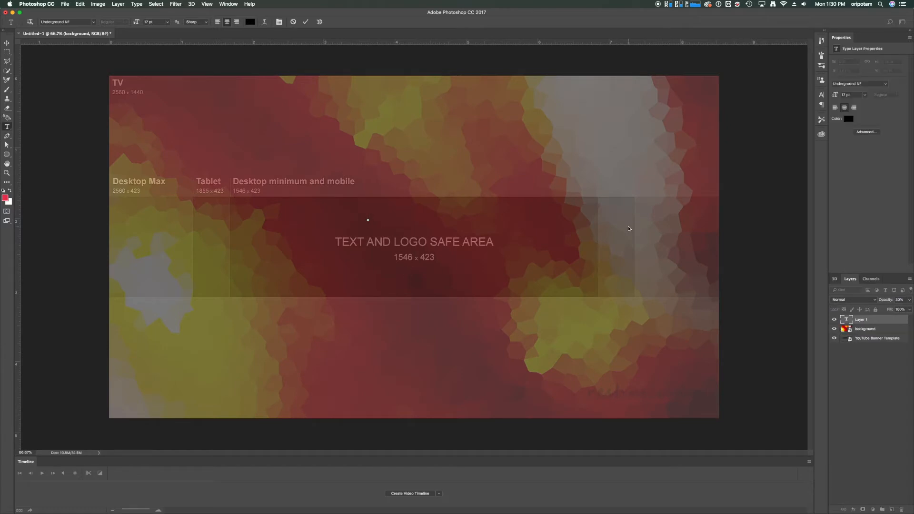
# Switch to Chrome, search 1001fonts.com for "underground", view the Underground NF font page, and close the browser window
pyautogui.moveTo(721, 513)
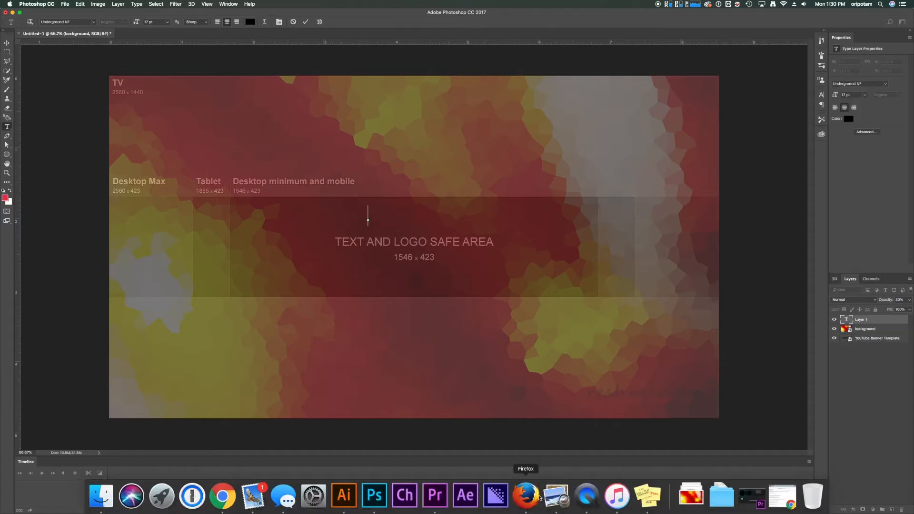
pyautogui.click(222, 496)
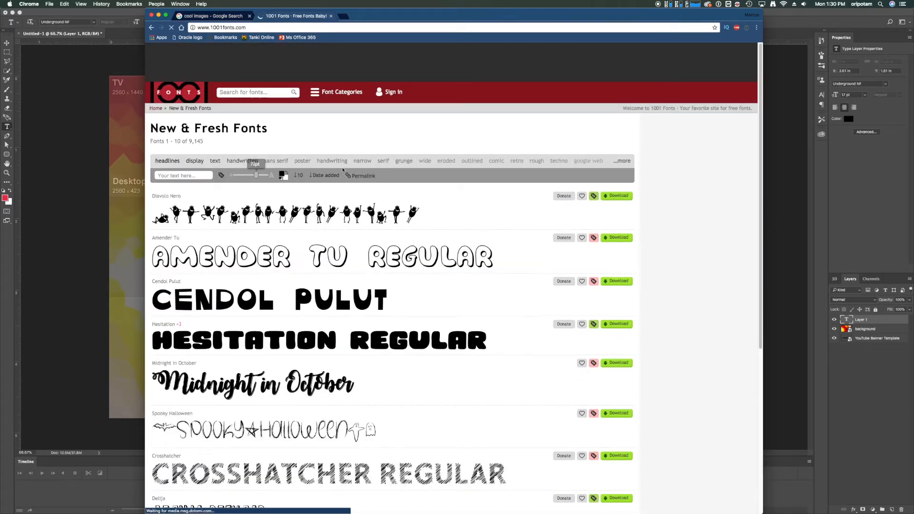
pyautogui.click(280, 91)
pyautogui.write('u')
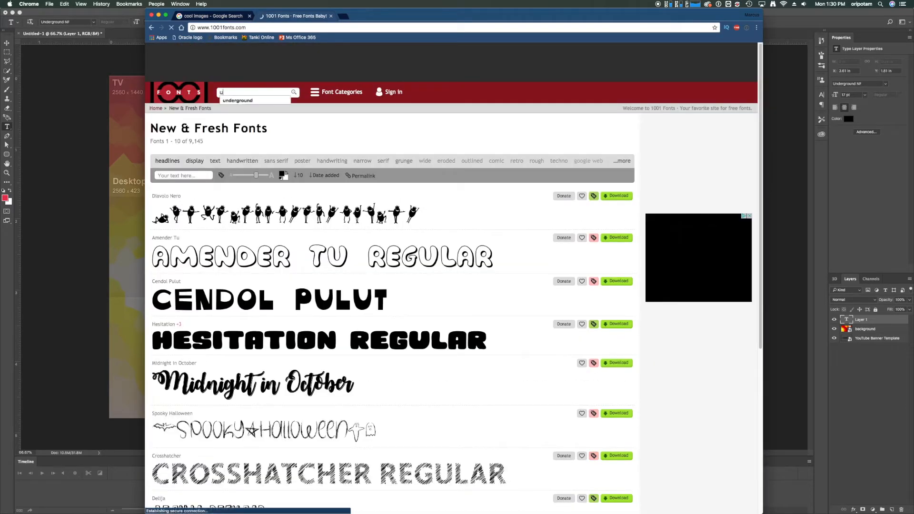
pyautogui.write('nderground')
pyautogui.press('Return')
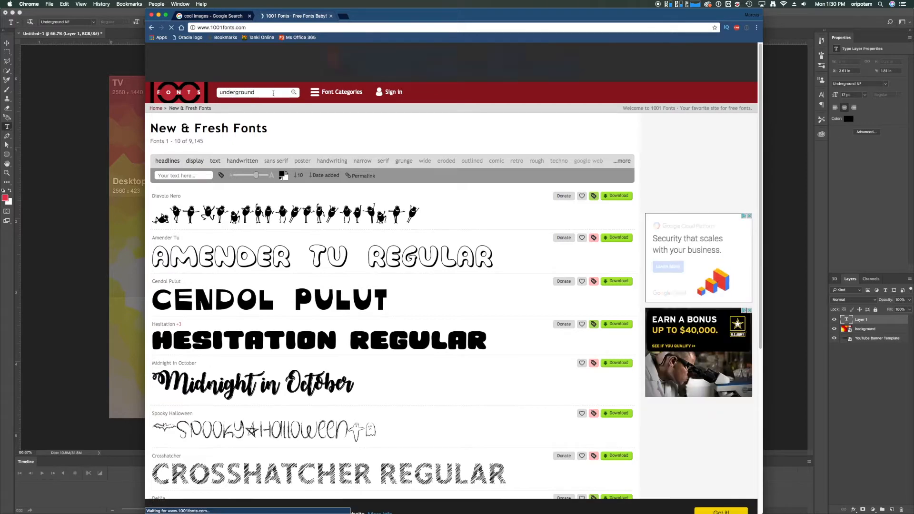
pyautogui.click(213, 245)
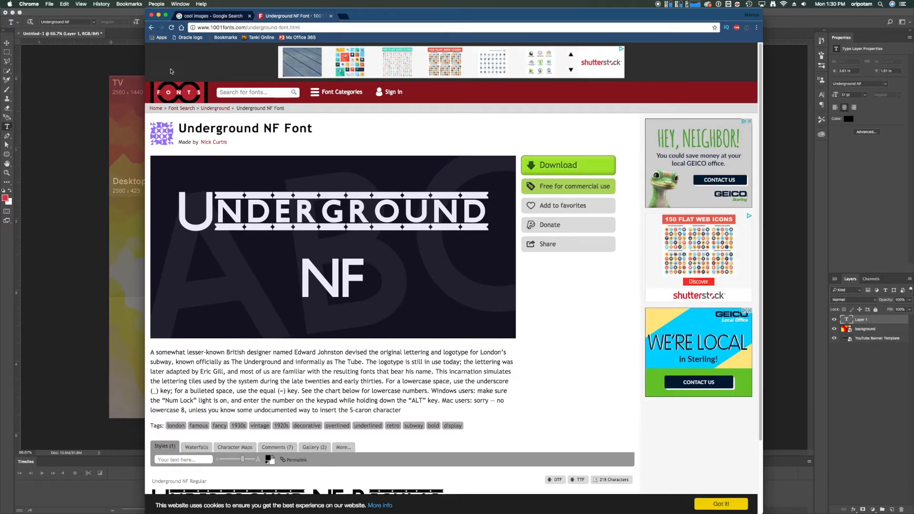
pyautogui.click(152, 15)
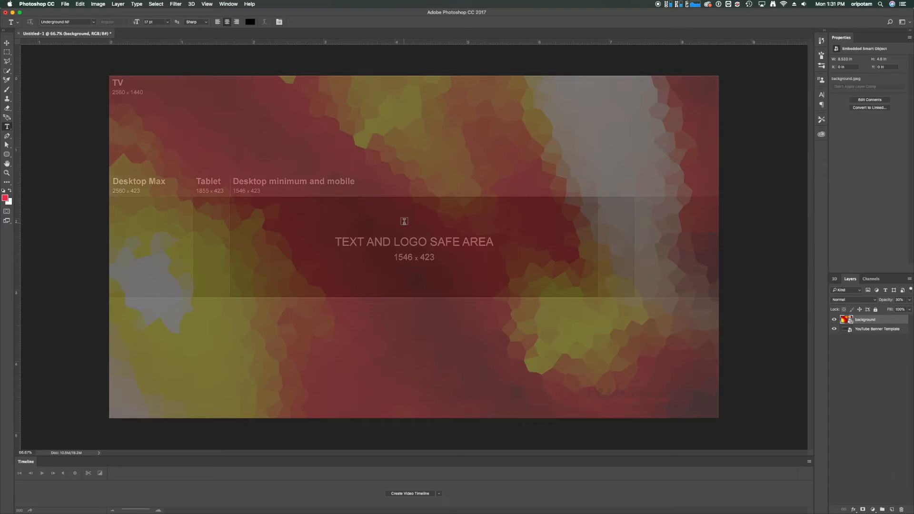
# Start a text layer in the text and logo safe area with the Underground NF font at 46 pt
pyautogui.click(404, 222)
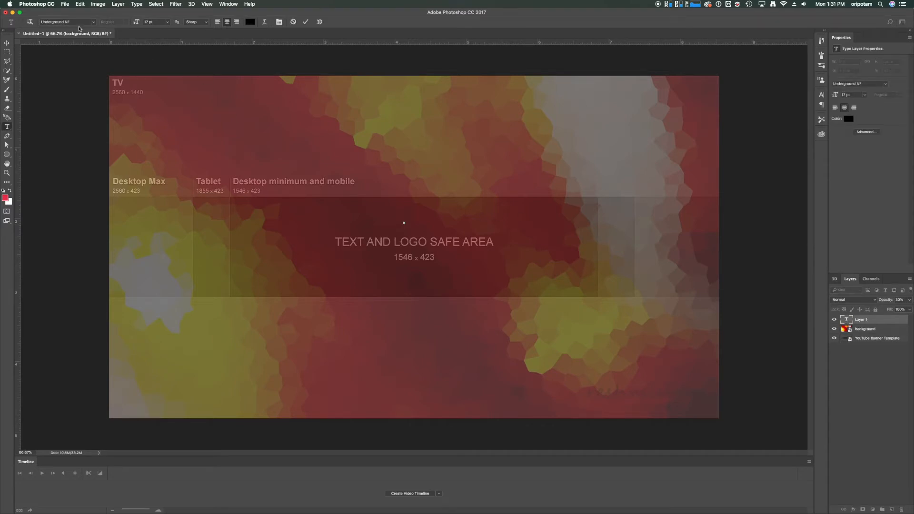
pyautogui.click(80, 23)
pyautogui.moveTo(136, 20); pyautogui.dragTo(151, 23)
pyautogui.write('Maci')
pyautogui.press('super+a')
pyautogui.press('super+c')
pyautogui.click(61, 21)
pyautogui.write('under')
pyautogui.press('Down')
pyautogui.press('Return')
# Enter "Macin More" as the title, with a space between the words, and move it down into the safe area
pyautogui.write('MacinMore')
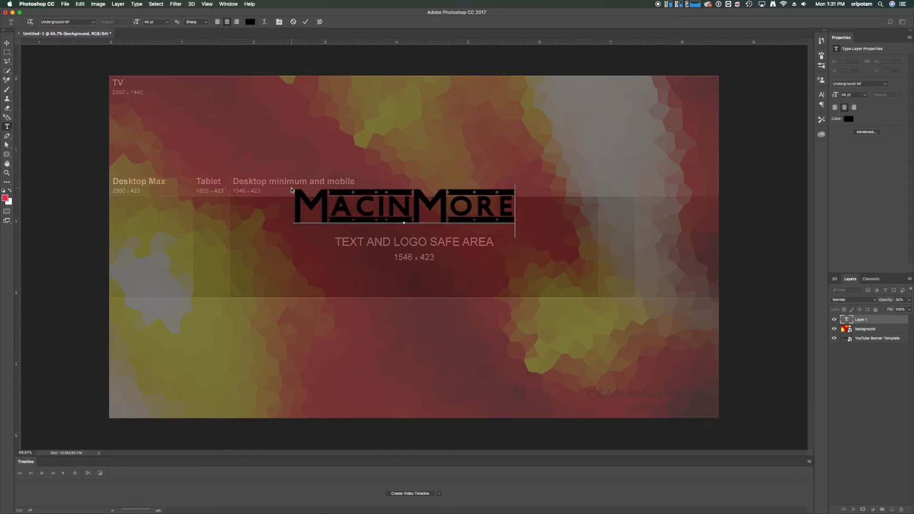
pyautogui.moveTo(424, 214); pyautogui.dragTo(426, 225)
pyautogui.click(416, 216)
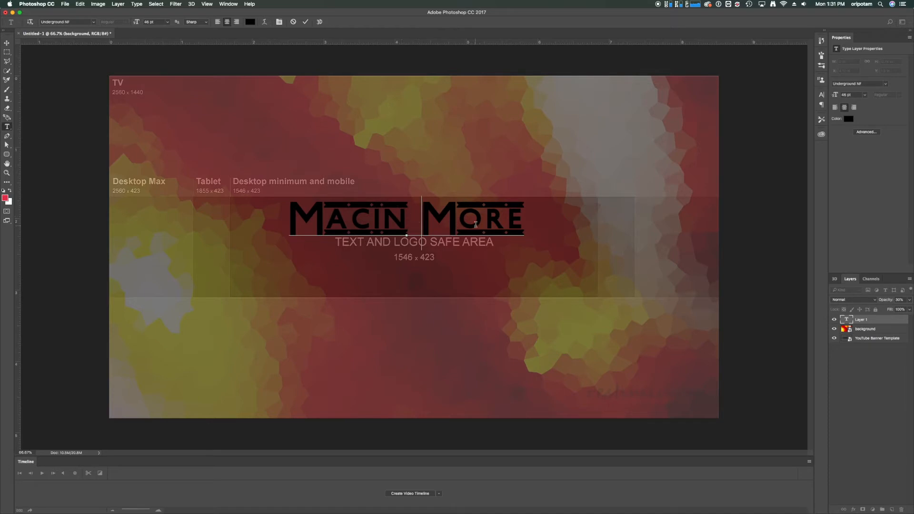
pyautogui.moveTo(468, 225); pyautogui.dragTo(471, 227)
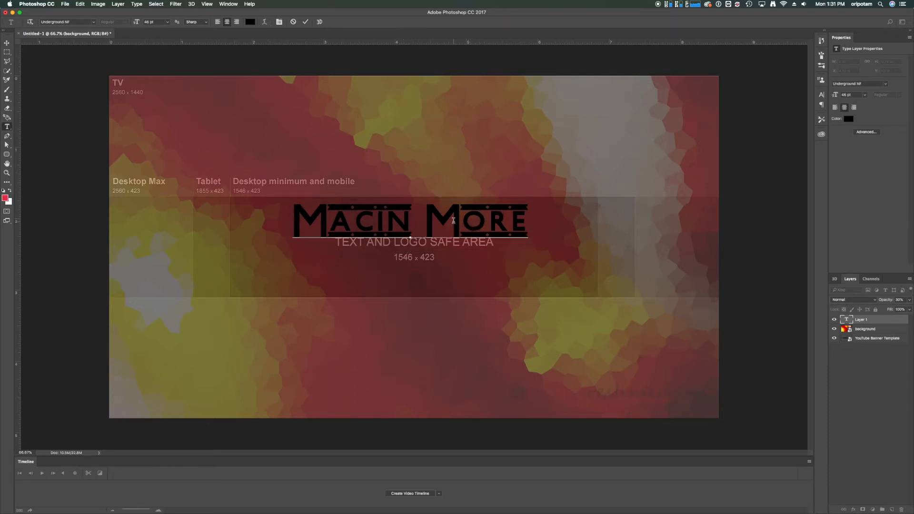
pyautogui.press('BackSpace')
# Change the colour of the whole "Macin More" title to white (ffffff)
pyautogui.press('super+a')
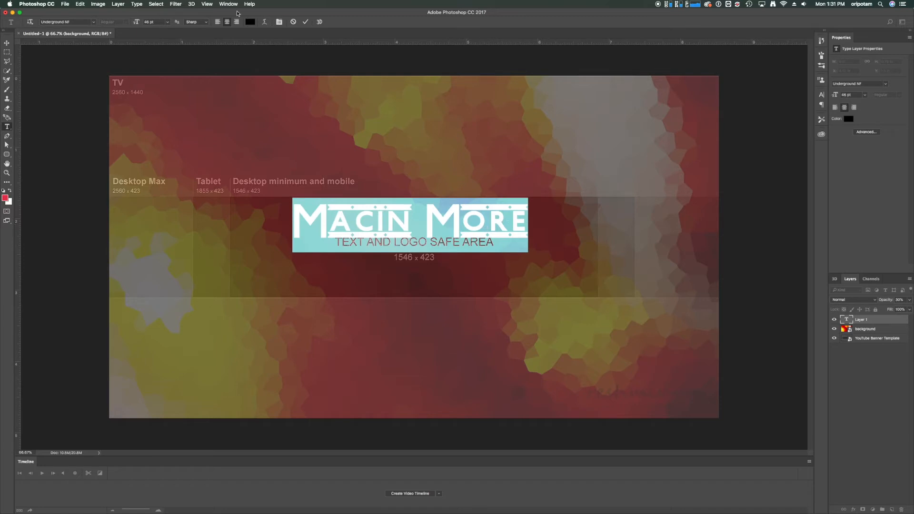
pyautogui.click(250, 21)
pyautogui.write('ffffff')
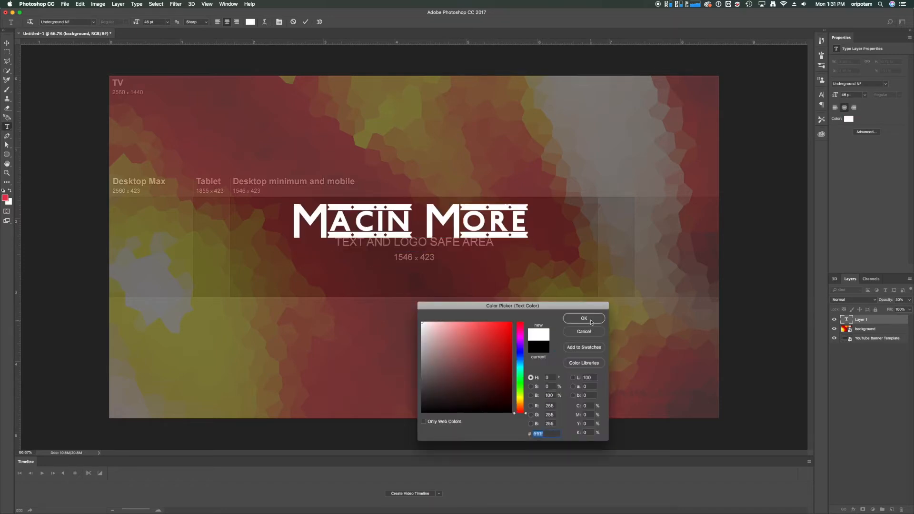
pyautogui.click(580, 319)
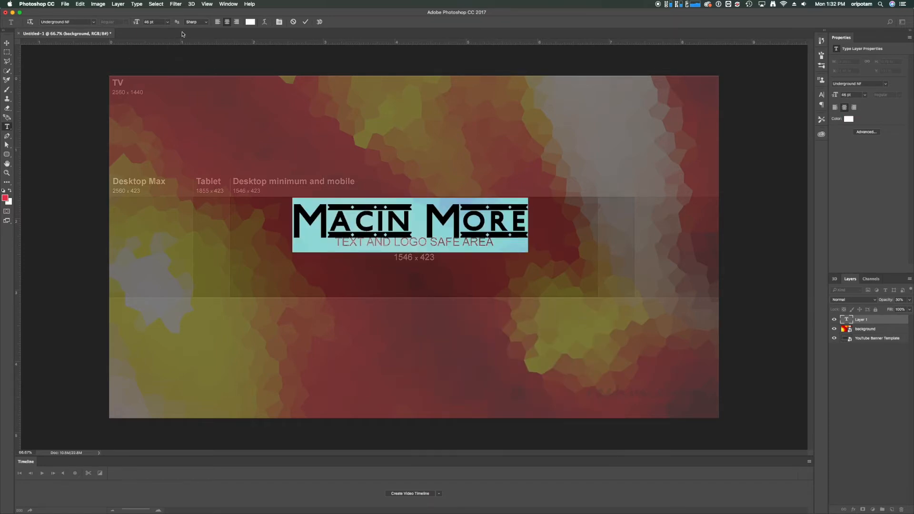
# Enlarge the title to 51 pt, reposition it in the upper part of the safe area, and commit the text
pyautogui.moveTo(138, 23); pyautogui.dragTo(140, 25)
pyautogui.moveTo(414, 240); pyautogui.dragTo(413, 248)
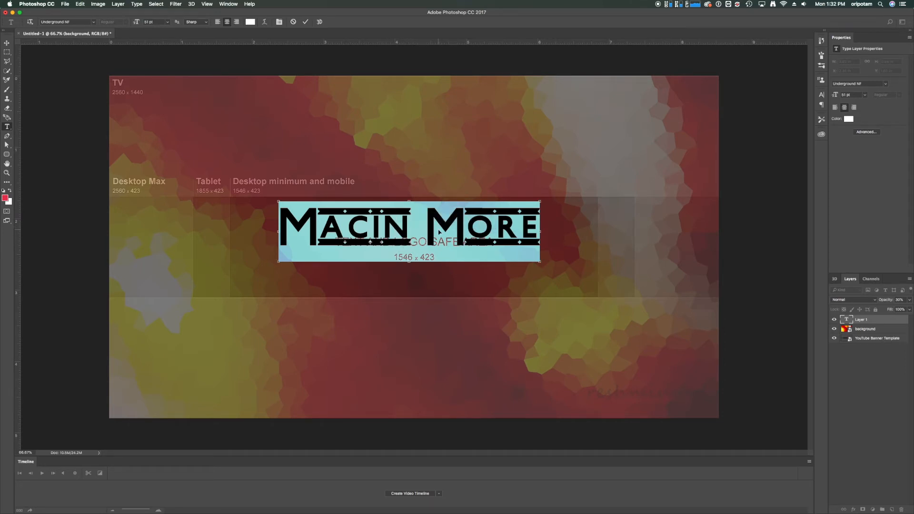
pyautogui.moveTo(433, 231)
pyautogui.mouseDown()
pyautogui.moveTo(448, 241)
pyautogui.moveTo(434, 232)
pyautogui.mouseUp()
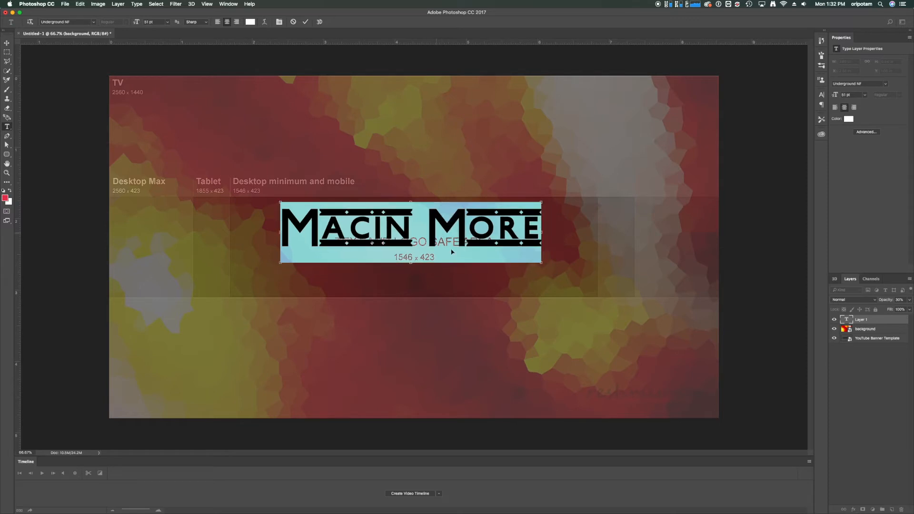
pyautogui.press('super+Return')
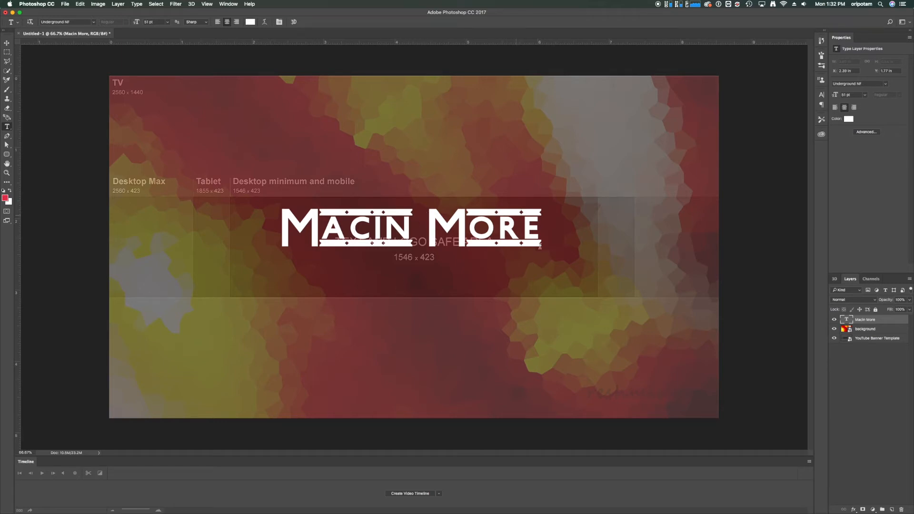
# Start a second text layer below the title in the Academy Engraved LET font at 24 pt
pyautogui.click(395, 285)
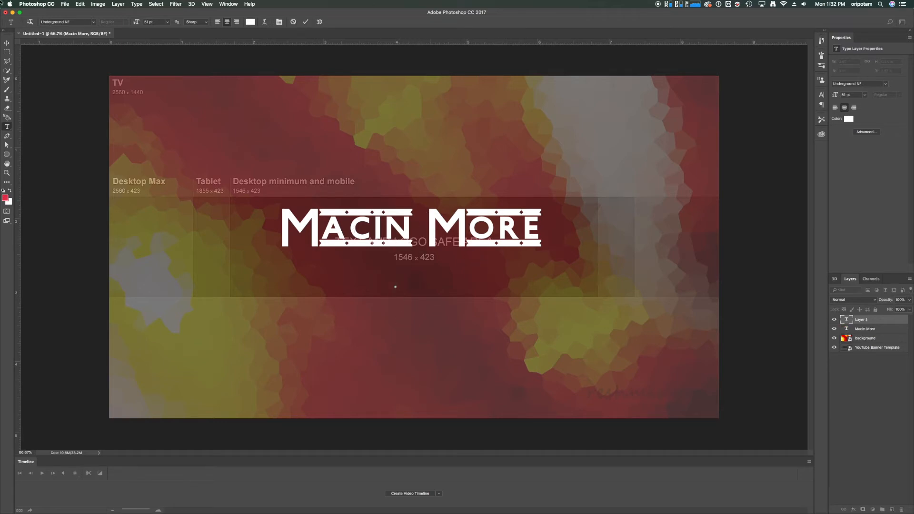
pyautogui.moveTo(132, 22); pyautogui.dragTo(126, 26)
pyautogui.click(81, 21)
pyautogui.write('acade')
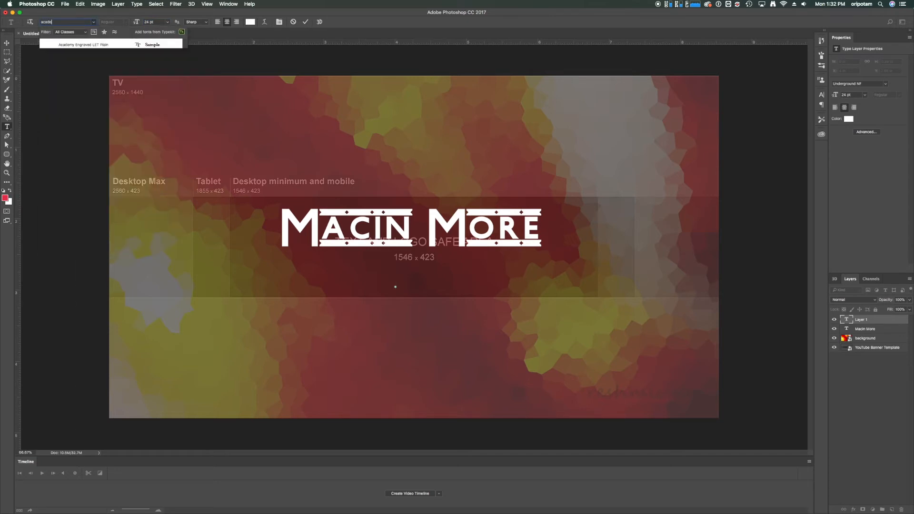
pyautogui.press('Return')
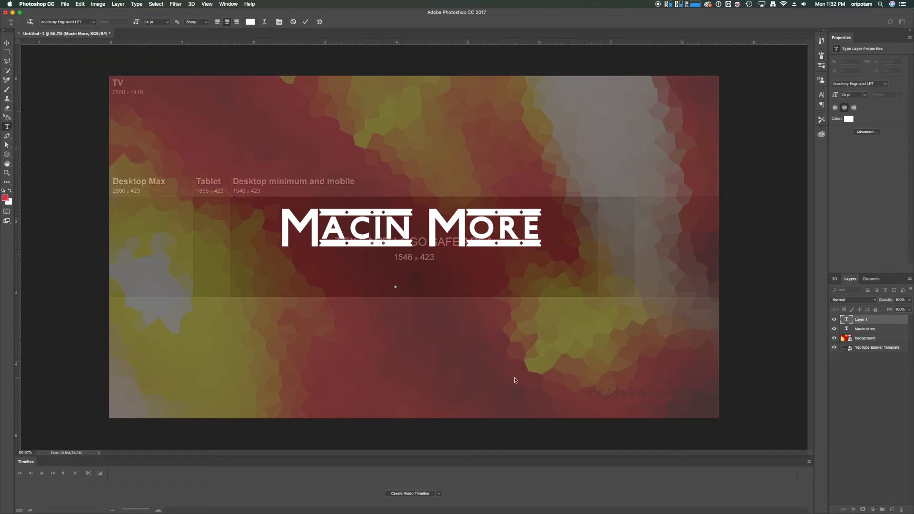
# Enter the subtitle "Awesome YouTube Tutorials", adjust its position under the title, and commit it
pyautogui.write('Awesome')
pyautogui.write('Y')
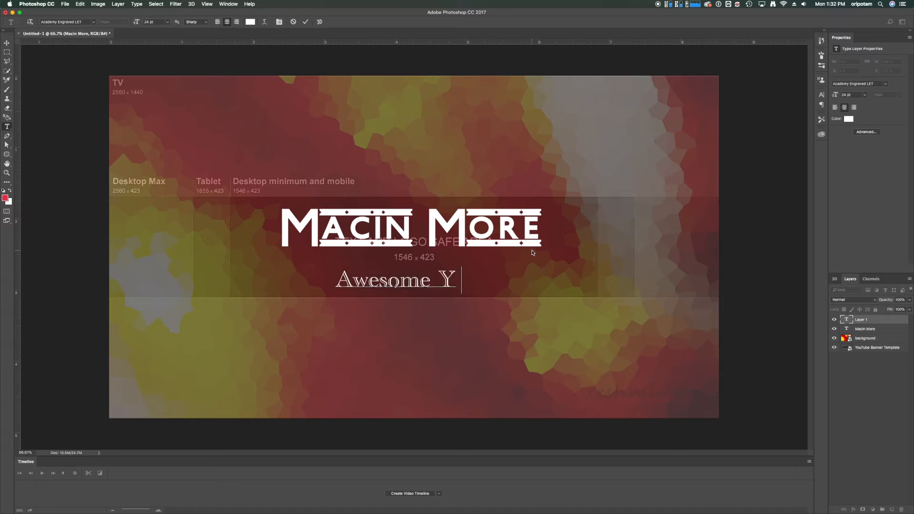
pyautogui.write('ouTube Tutorials')
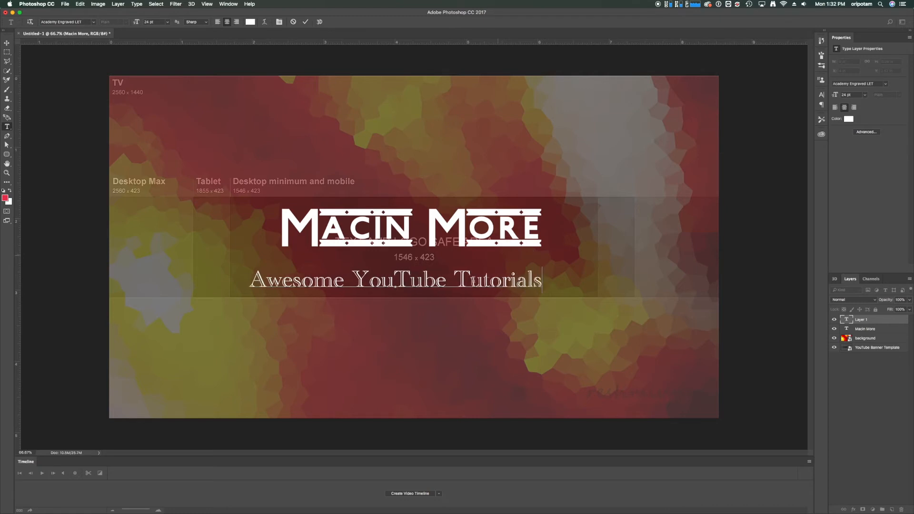
pyautogui.moveTo(467, 285); pyautogui.dragTo(484, 285)
pyautogui.click(872, 320)
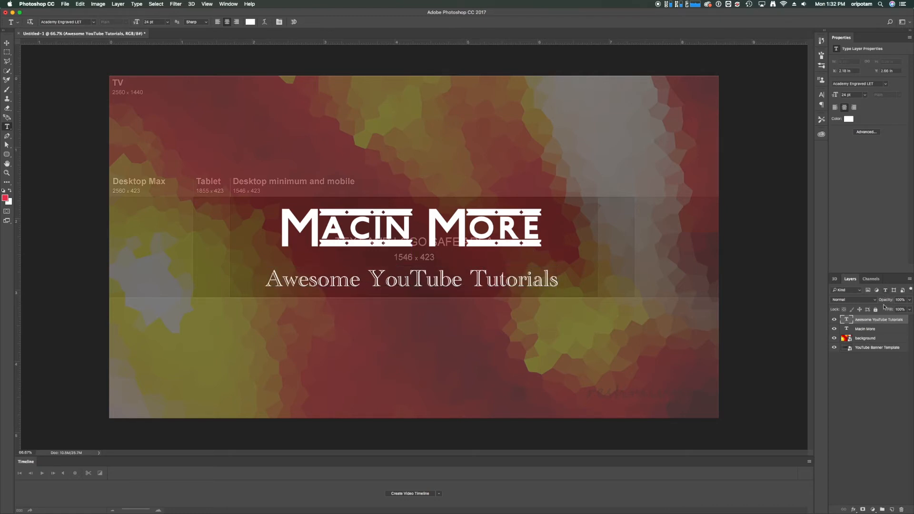
# Preview the background image layer at 100% opacity and reduce it to 42%
pyautogui.click(884, 340)
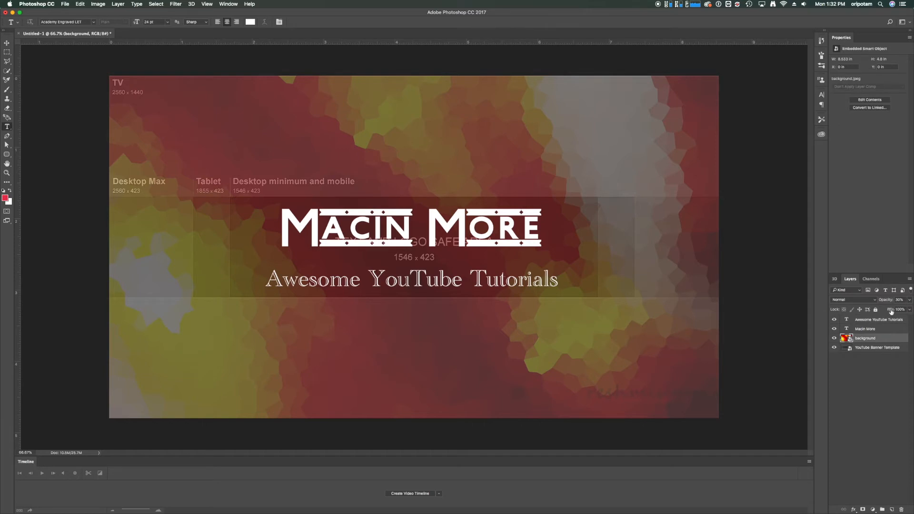
pyautogui.moveTo(889, 302); pyautogui.dragTo(911, 301)
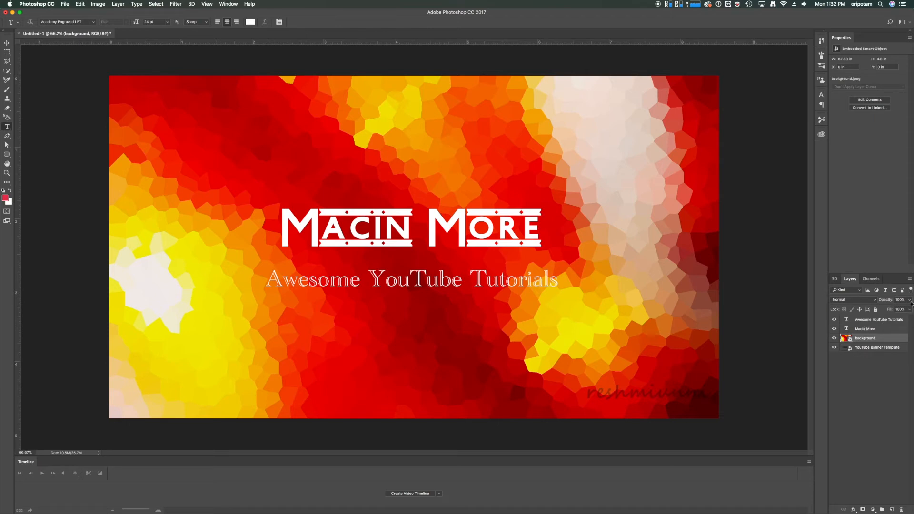
pyautogui.moveTo(890, 303); pyautogui.dragTo(875, 306)
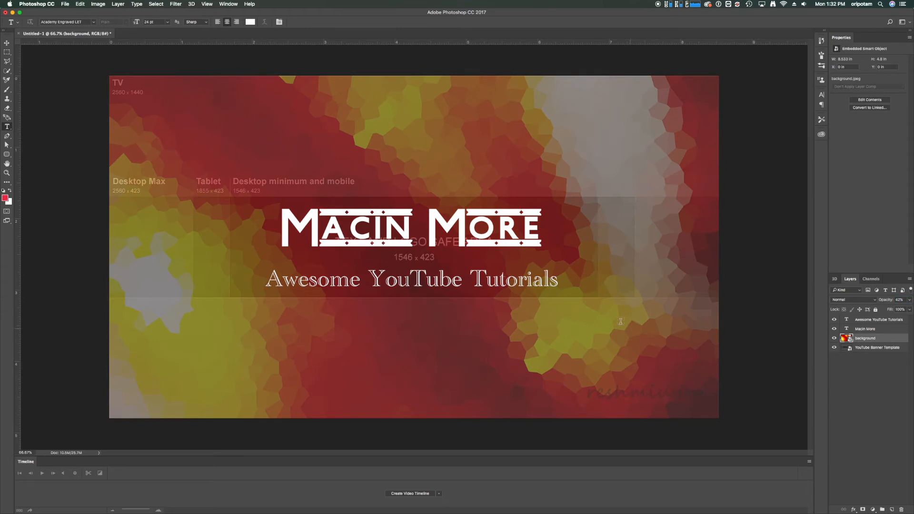
# Move the "Awesome YouTube Tutorials" subtitle slightly to the right beneath the title and commit the text
pyautogui.click(430, 277)
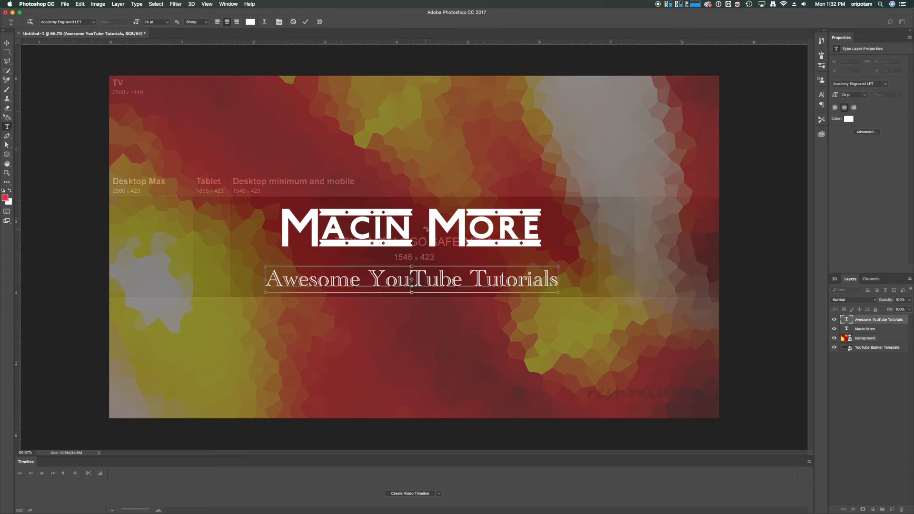
pyautogui.moveTo(445, 287); pyautogui.dragTo(456, 283)
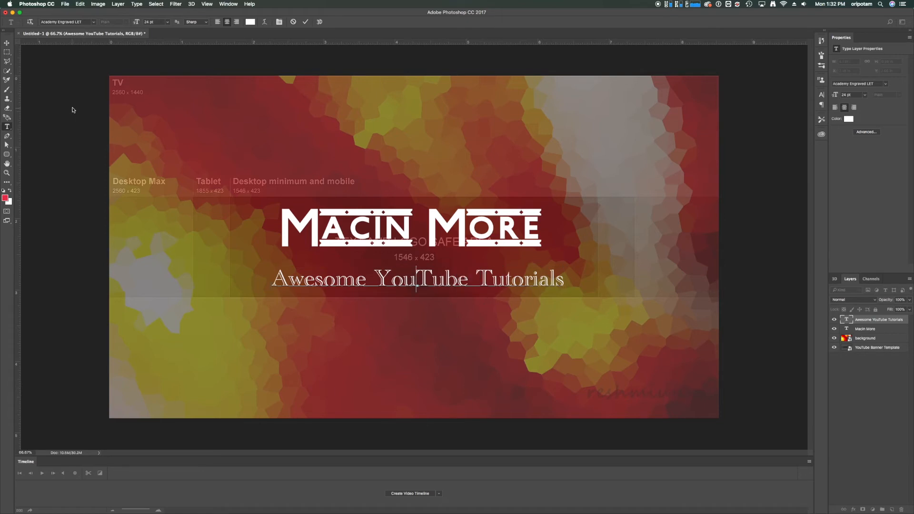
pyautogui.click(8, 43)
# Draw a red rounded rectangle about 1400 × 630 px around the title and subtitle, and place its layer beneath both text layers
pyautogui.click(7, 154)
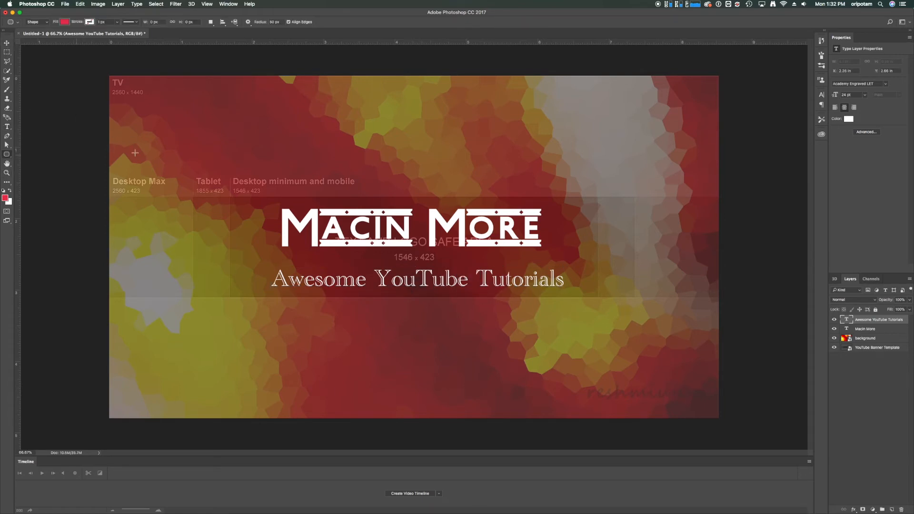
pyautogui.moveTo(251, 174); pyautogui.dragTo(584, 322)
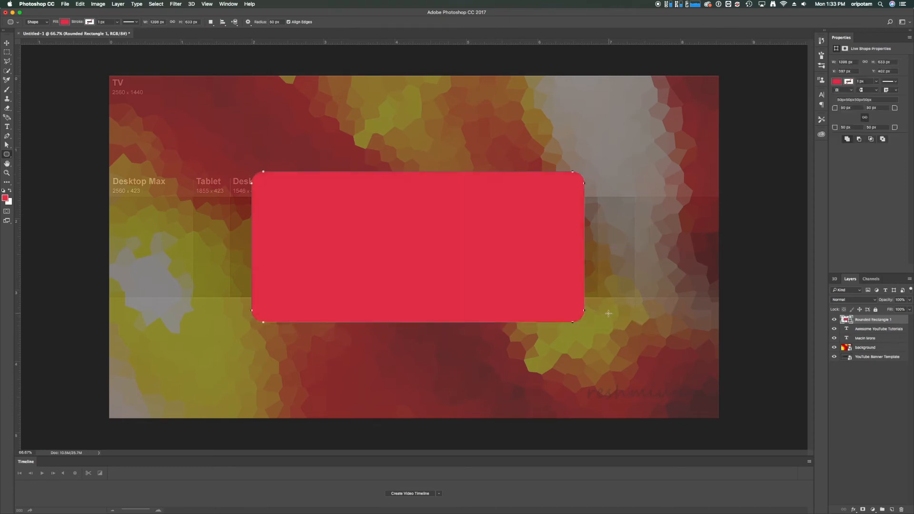
pyautogui.moveTo(866, 321); pyautogui.dragTo(866, 343)
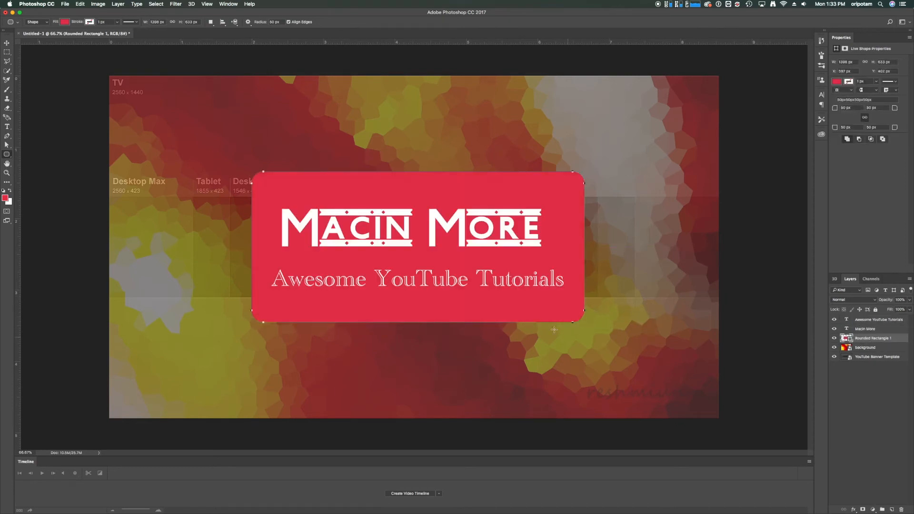
pyautogui.click(5, 199)
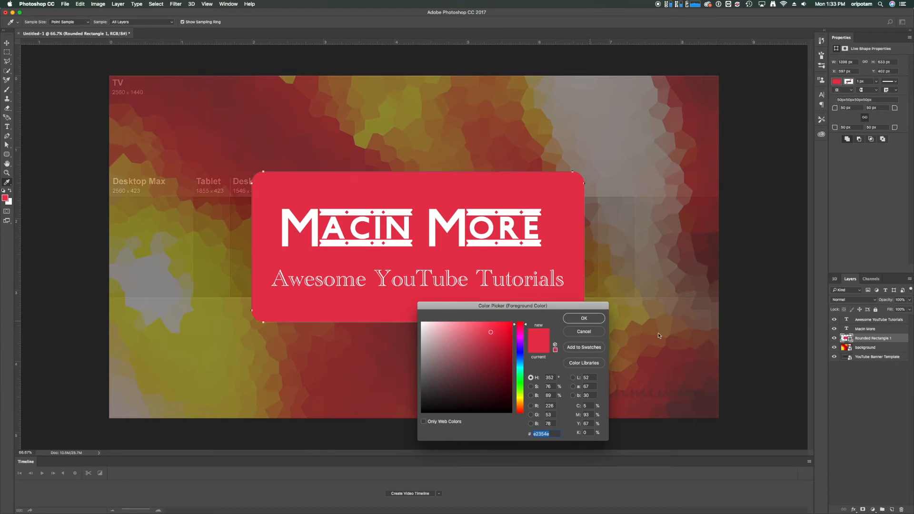
pyautogui.click(584, 318)
# Preview the background image layer at 100% opacity and lower it to 0% to reveal the size template
pyautogui.click(878, 347)
pyautogui.moveTo(888, 302); pyautogui.dragTo(913, 301)
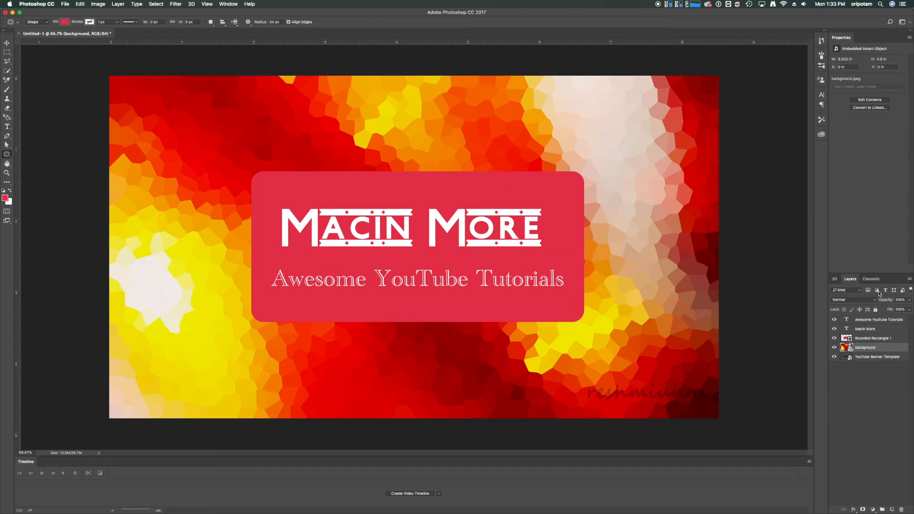
pyautogui.moveTo(888, 302); pyautogui.dragTo(818, 311)
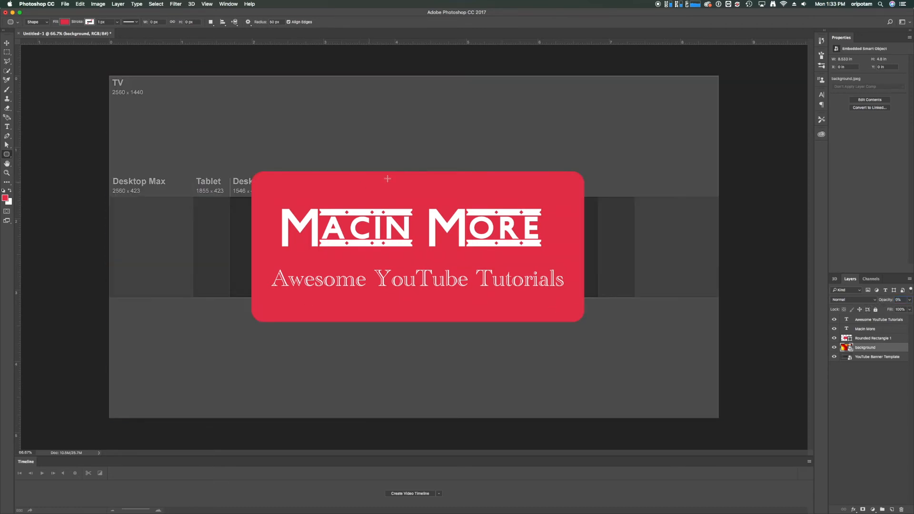
# Hide every layer above the banner template to inspect the safe area, and show them all again
pyautogui.moveTo(834, 320); pyautogui.dragTo(834, 347)
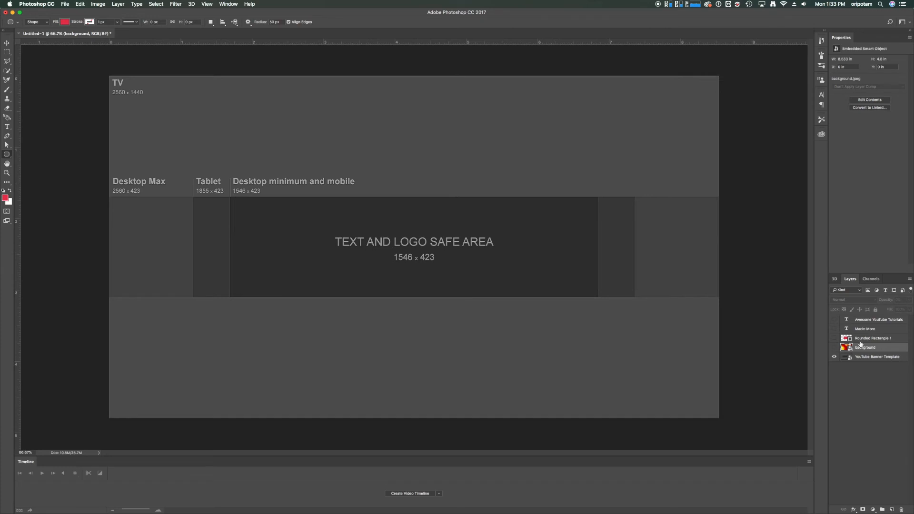
pyautogui.moveTo(835, 319); pyautogui.dragTo(834, 349)
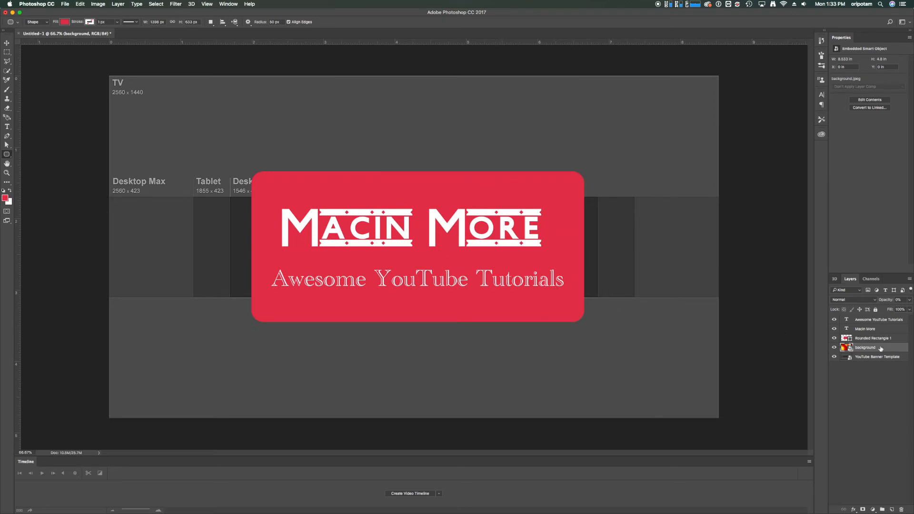
pyautogui.moveTo(889, 300); pyautogui.dragTo(912, 301)
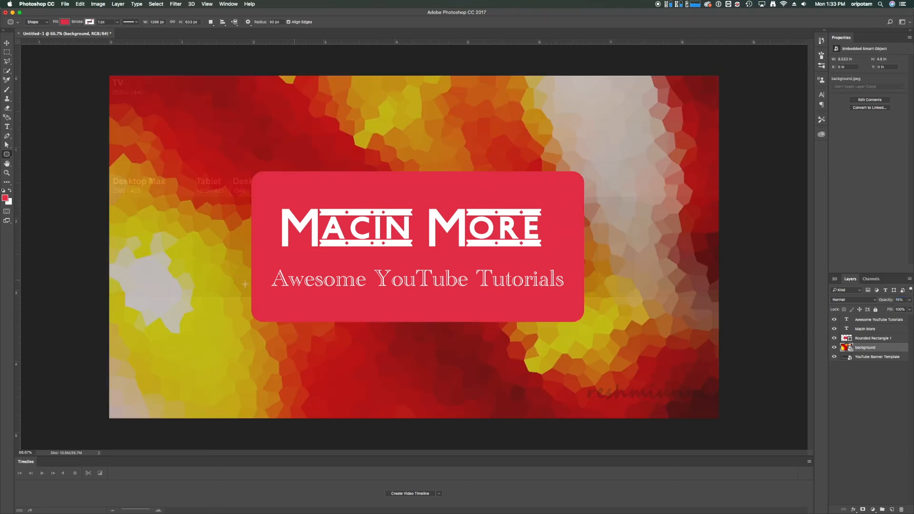
pyautogui.moveTo(249, 248); pyautogui.dragTo(281, 268)
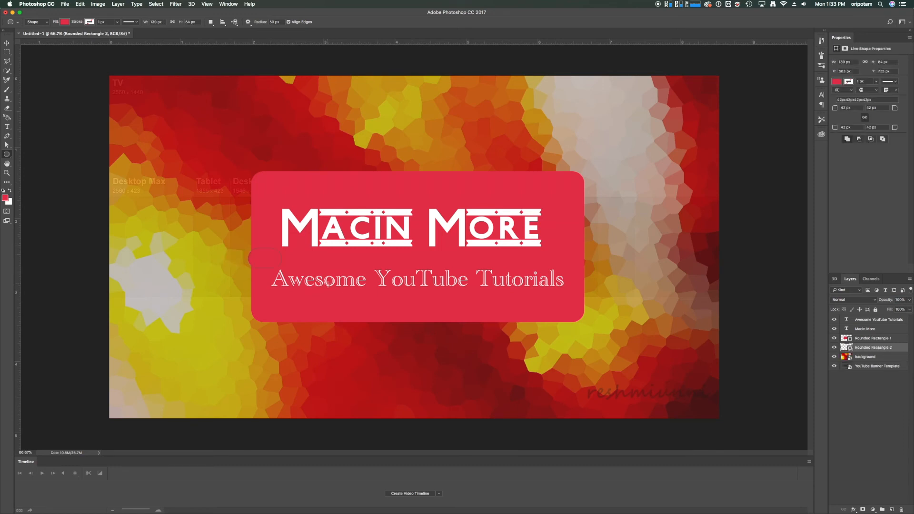
pyautogui.press('v')
pyautogui.click(266, 253)
pyautogui.moveTo(257, 261)
pyautogui.mouseDown()
pyautogui.moveTo(248, 262)
pyautogui.moveTo(268, 262)
pyautogui.mouseUp()
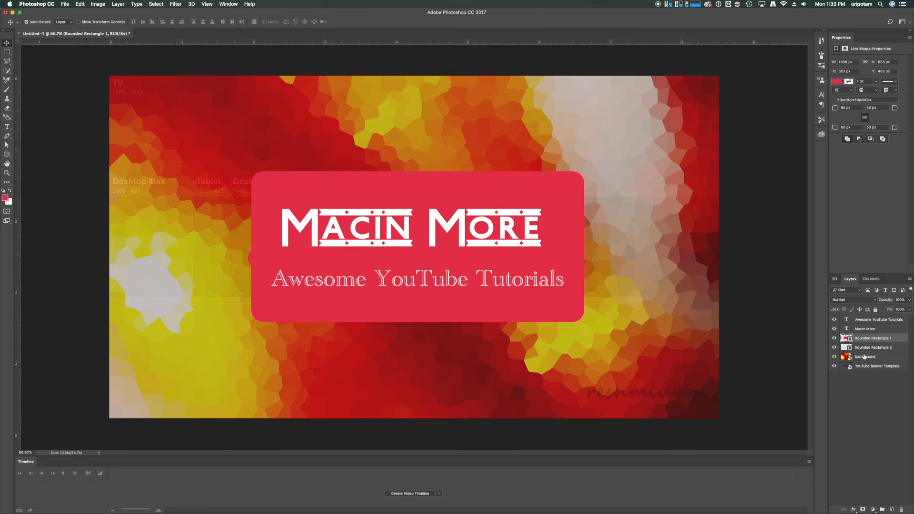
pyautogui.click(250, 261)
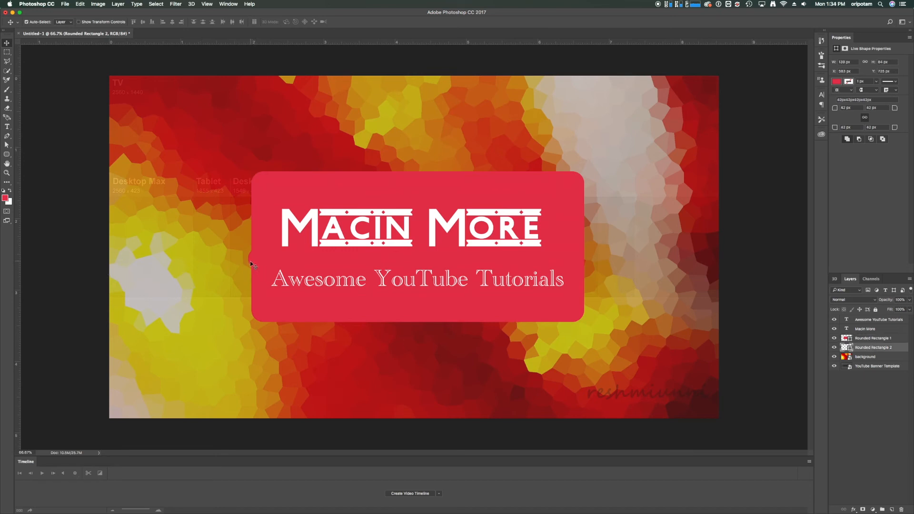
pyautogui.press('Delete')
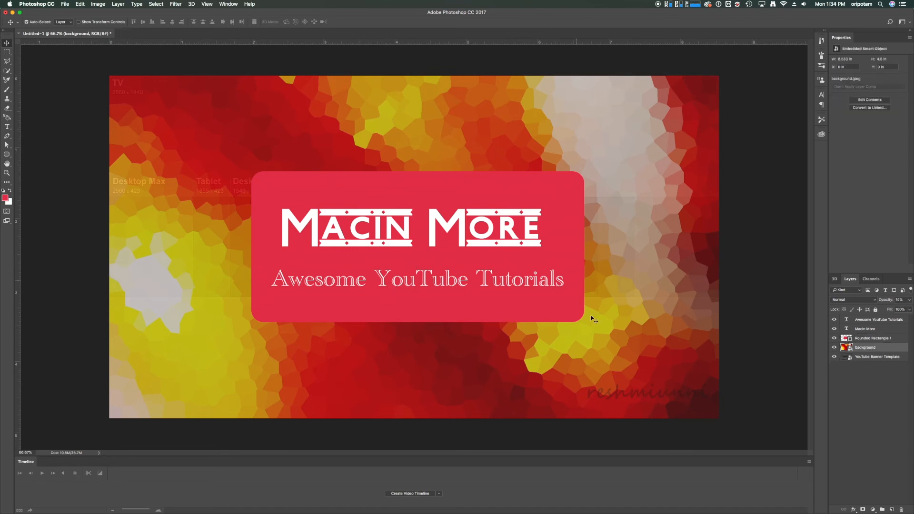
# Partly fade the background image and resize the red rounded rectangle to about 1278 × 393 px, fitting it within the desktop minimum and mobile area
pyautogui.moveTo(891, 299); pyautogui.dragTo(880, 303)
pyautogui.click(518, 316)
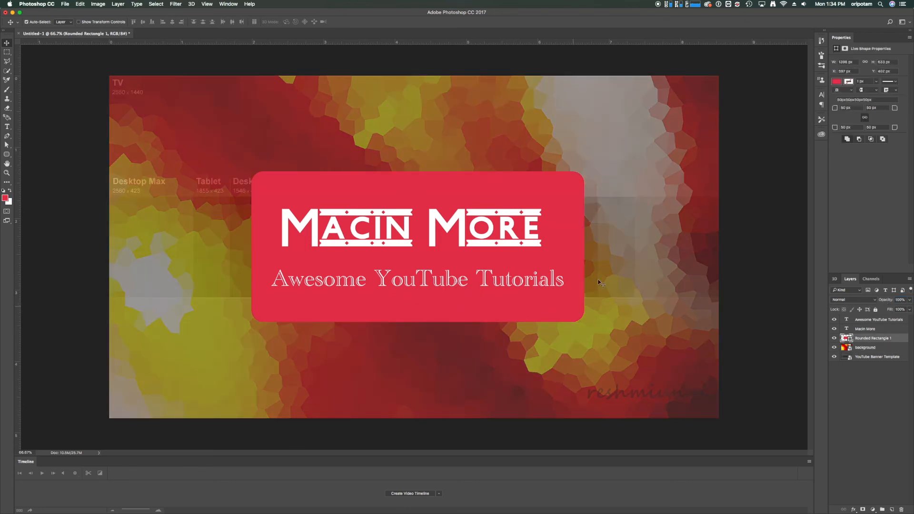
pyautogui.press('super+t')
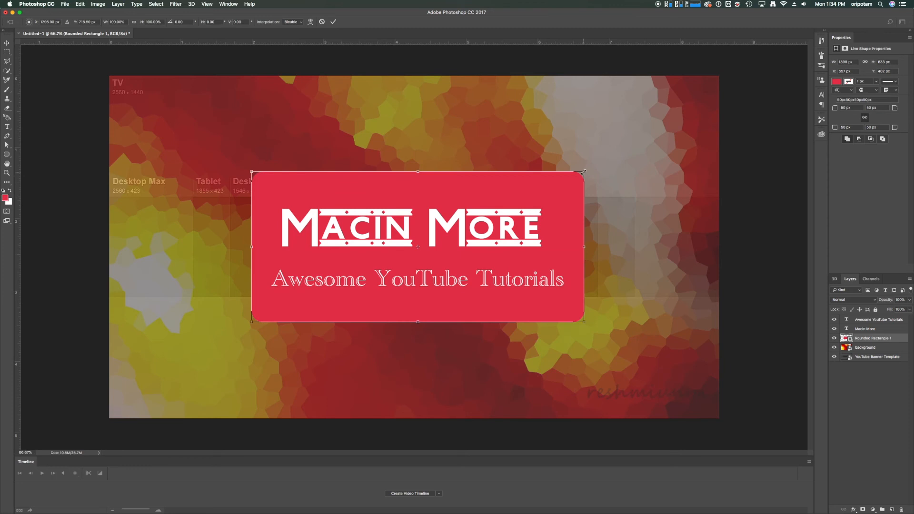
pyautogui.moveTo(582, 172); pyautogui.dragTo(619, 272)
pyautogui.moveTo(418, 255)
pyautogui.mouseDown()
pyautogui.moveTo(436, 256)
pyautogui.moveTo(415, 257)
pyautogui.mouseUp()
pyautogui.moveTo(412, 177); pyautogui.dragTo(412, 196)
pyautogui.moveTo(435, 317); pyautogui.dragTo(415, 295)
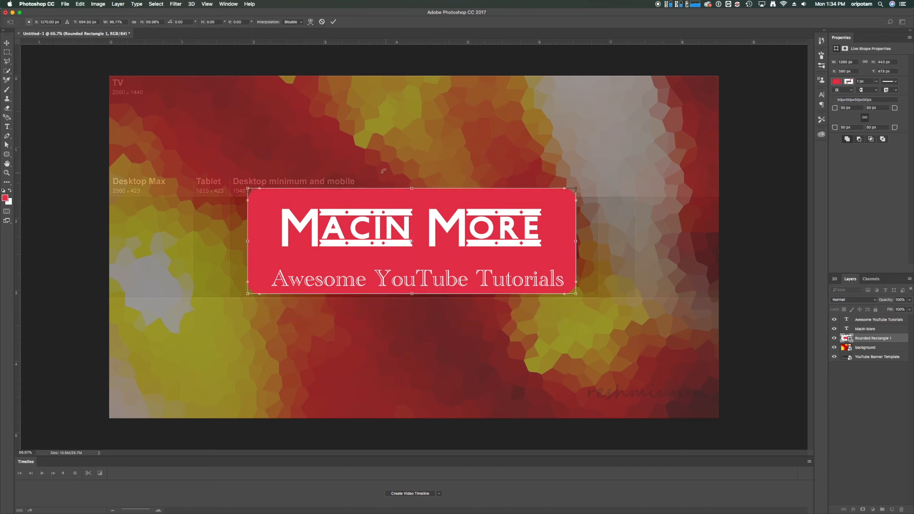
pyautogui.moveTo(413, 188); pyautogui.dragTo(412, 200)
pyautogui.moveTo(247, 248); pyautogui.dragTo(265, 247)
pyautogui.moveTo(576, 247); pyautogui.dragTo(569, 247)
pyautogui.press('Return')
# Set the background image layer to 100% opacity and extend the red rectangle's lower edge to a height of about 404 px
pyautogui.click(862, 347)
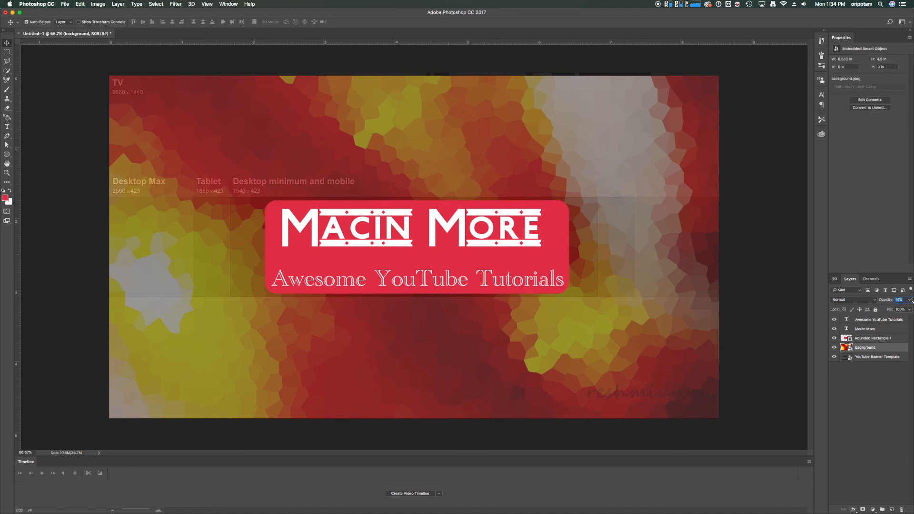
pyautogui.moveTo(888, 299); pyautogui.dragTo(900, 300)
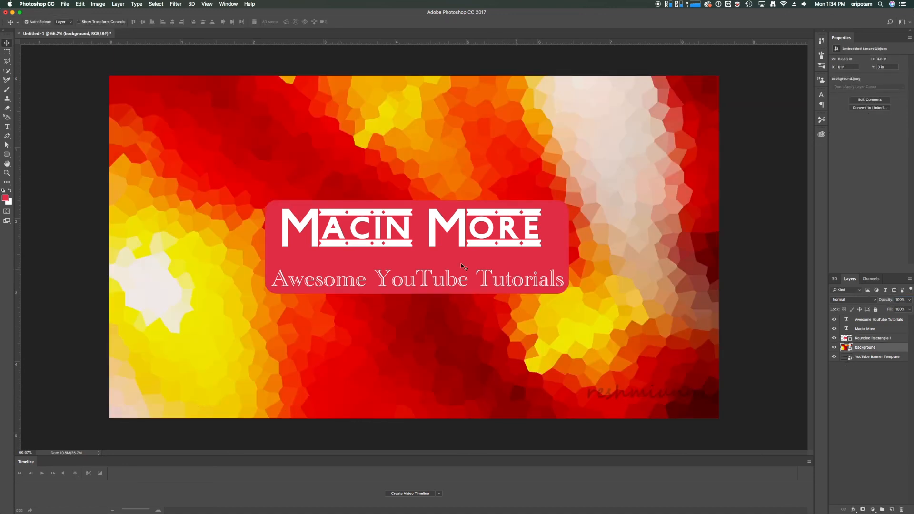
pyautogui.click(873, 339)
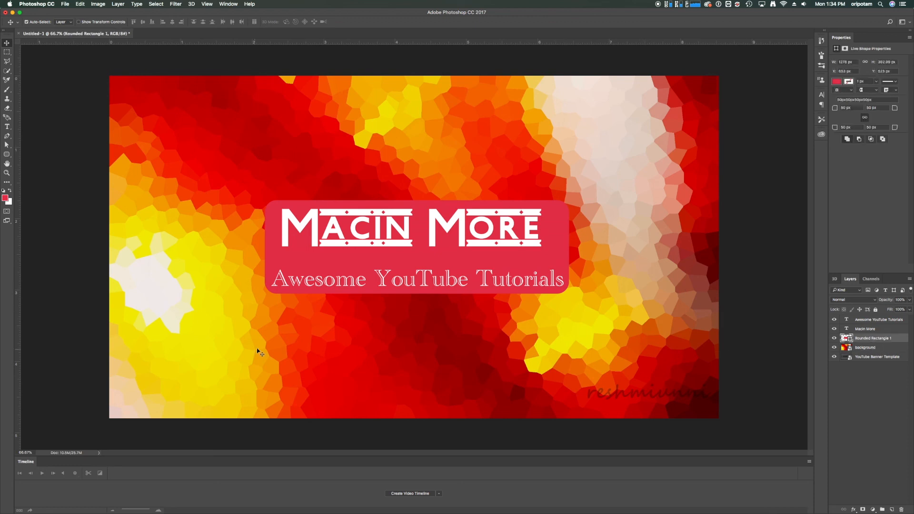
pyautogui.hotkey('ctrl', 't')
pyautogui.moveTo(417, 293); pyautogui.dragTo(417, 296)
pyautogui.press('Return')
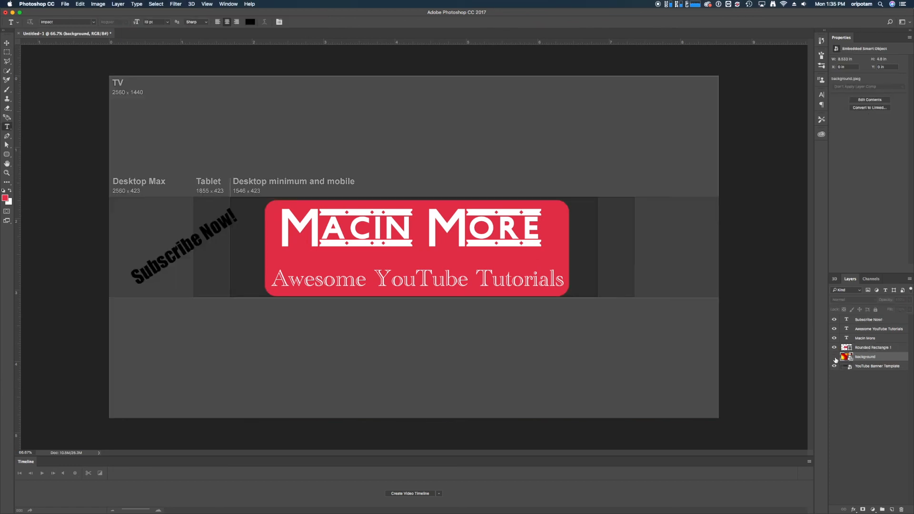
pyautogui.click(834, 357)
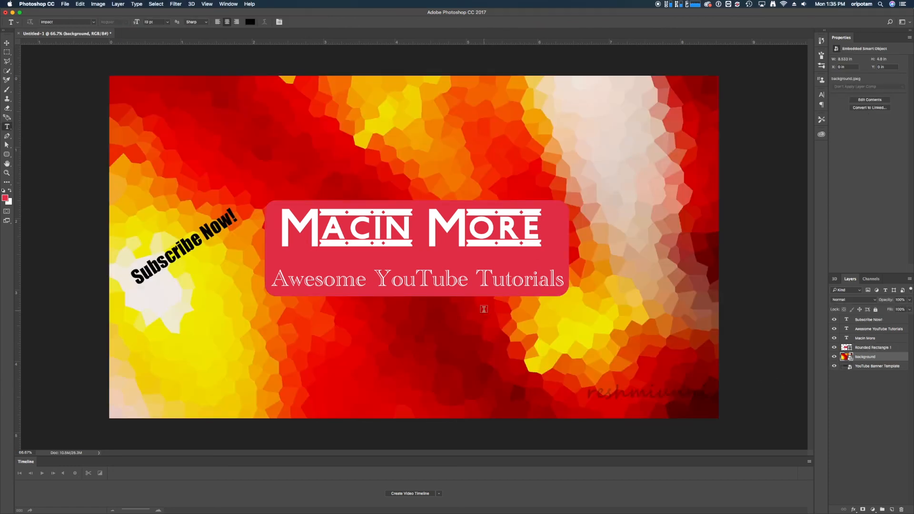